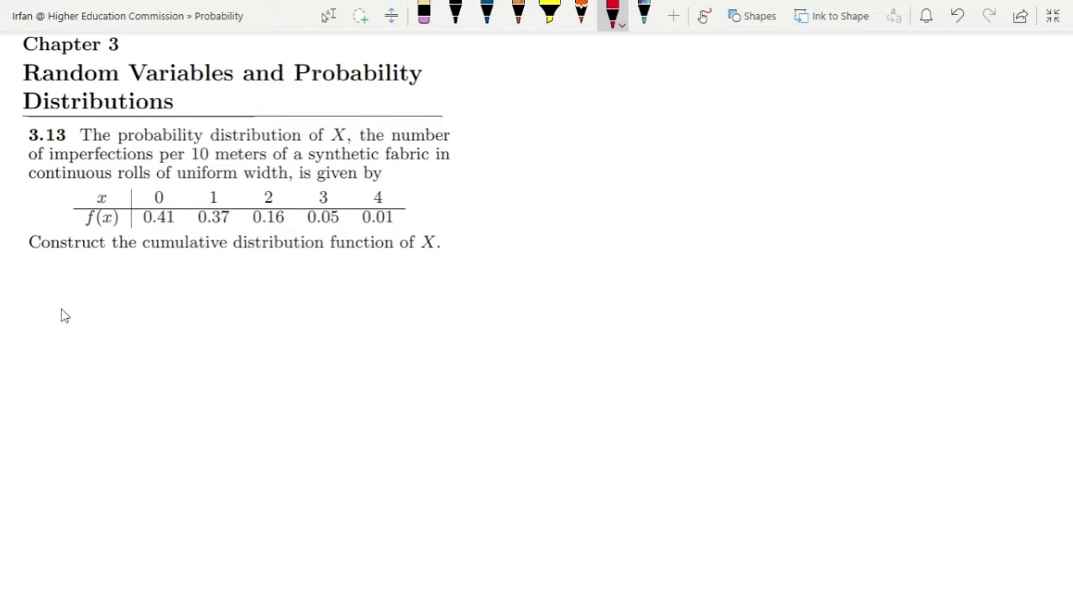
Handwrite a red 'Sol:-' heading under the problem statement and underline it.
{"action": "mouse_move", "coordinate": [77, 279]}
{"action": "left_mouse_down"}
{"action": "mouse_move", "coordinate": [57, 320]}
{"action": "mouse_move", "coordinate": [79, 309]}
{"action": "mouse_move", "coordinate": [94, 319]}
{"action": "mouse_move", "coordinate": [107, 301]}
{"action": "mouse_move", "coordinate": [110, 319]}
{"action": "mouse_move", "coordinate": [129, 309]}
{"action": "left_mouse_up"}
{"action": "left_click_drag", "start_coordinate": [48, 326], "coordinate": [79, 328]}
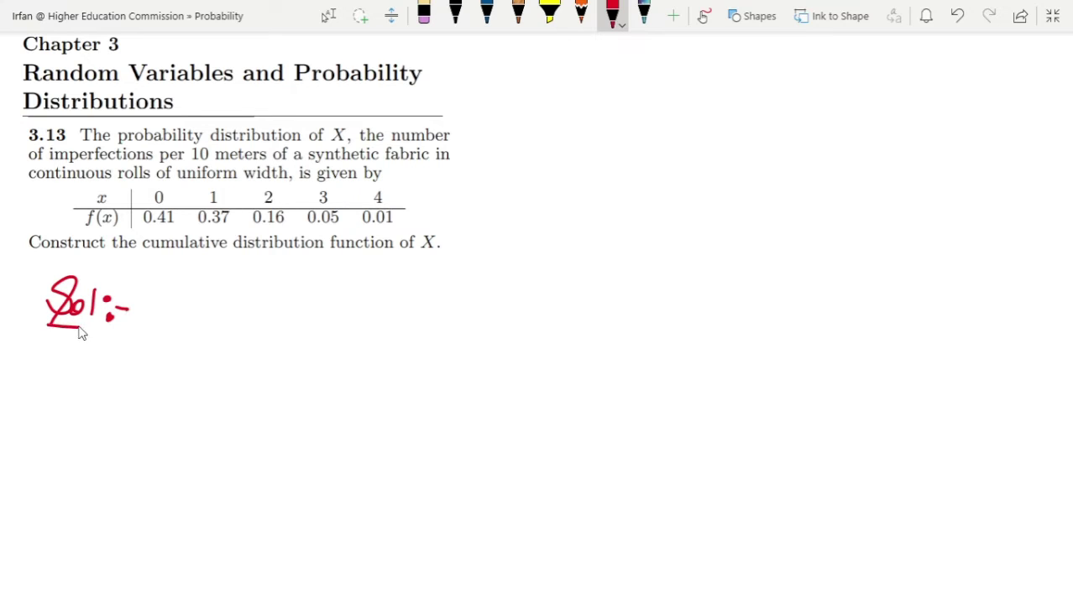
{"action": "left_click", "coordinate": [455, 12]}
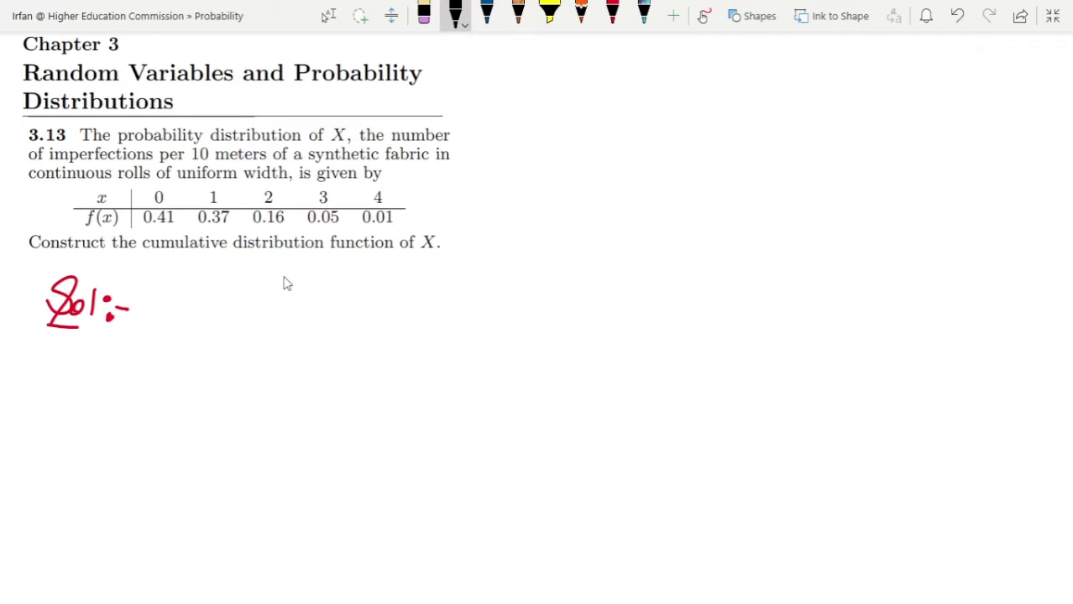
Draw black vertical and horizontal graph axes with an arrowhead on the vertical axis.
{"action": "left_click_drag", "start_coordinate": [283, 272], "coordinate": [262, 505]}
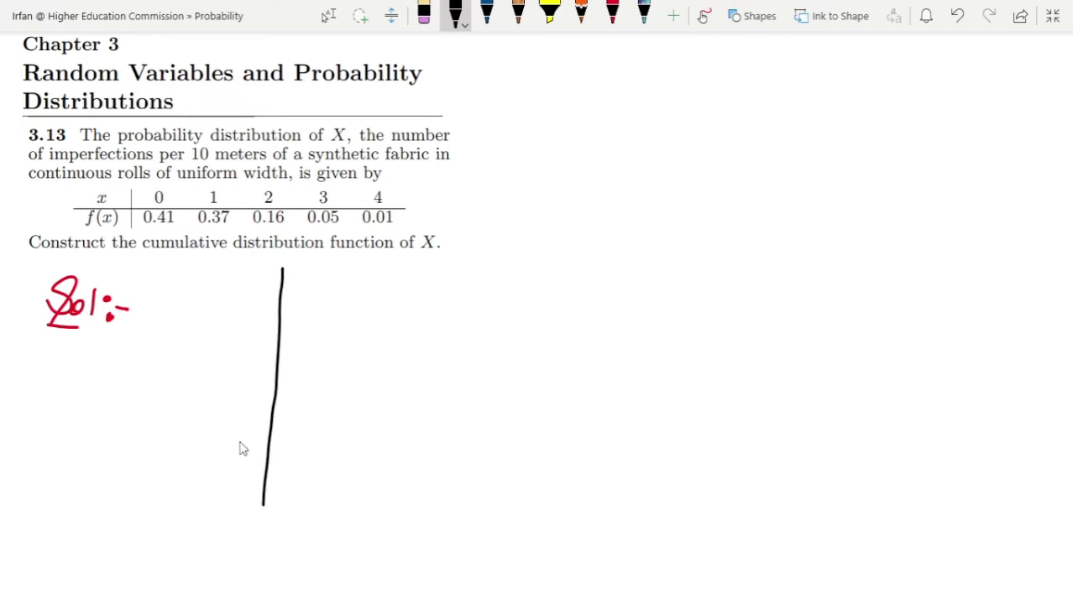
{"action": "mouse_move", "coordinate": [188, 441]}
{"action": "left_mouse_down"}
{"action": "mouse_move", "coordinate": [500, 443]}
{"action": "mouse_move", "coordinate": [637, 430]}
{"action": "mouse_move", "coordinate": [623, 439]}
{"action": "left_mouse_up"}
{"action": "left_click_drag", "start_coordinate": [282, 271], "coordinate": [274, 285]}
{"action": "left_click_drag", "start_coordinate": [282, 271], "coordinate": [289, 283]}
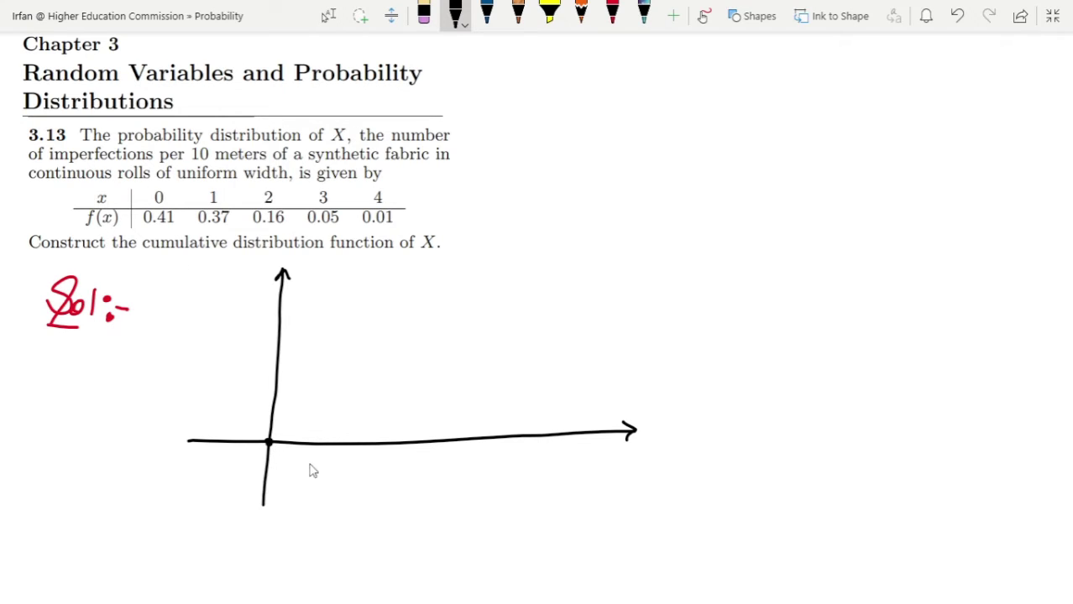
Number the x-axis ticks 0 to 4 and label the axes x and f(x).
{"action": "left_click_drag", "start_coordinate": [278, 459], "coordinate": [278, 461]}
{"action": "mouse_move", "coordinate": [372, 469]}
{"action": "left_mouse_down"}
{"action": "mouse_move", "coordinate": [429, 450]}
{"action": "mouse_move", "coordinate": [424, 483]}
{"action": "left_mouse_up"}
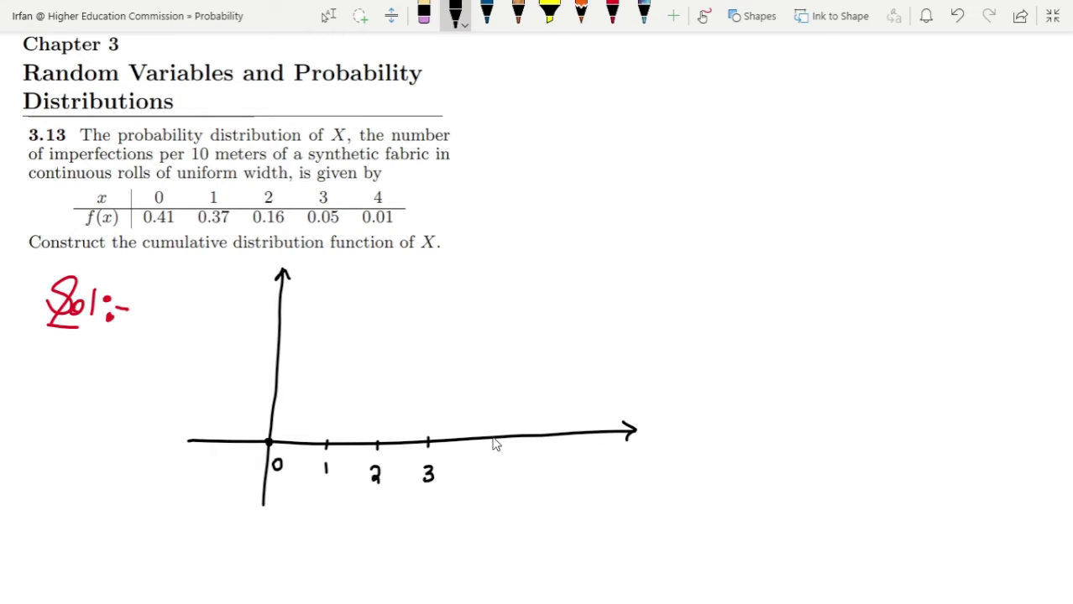
{"action": "left_click_drag", "start_coordinate": [487, 461], "coordinate": [495, 486]}
{"action": "left_click_drag", "start_coordinate": [625, 457], "coordinate": [639, 476]}
{"action": "left_click_drag", "start_coordinate": [233, 271], "coordinate": [220, 312]}
{"action": "mouse_move", "coordinate": [211, 286]}
{"action": "left_mouse_down"}
{"action": "mouse_move", "coordinate": [239, 277]}
{"action": "mouse_move", "coordinate": [237, 294]}
{"action": "mouse_move", "coordinate": [258, 296]}
{"action": "left_mouse_up"}
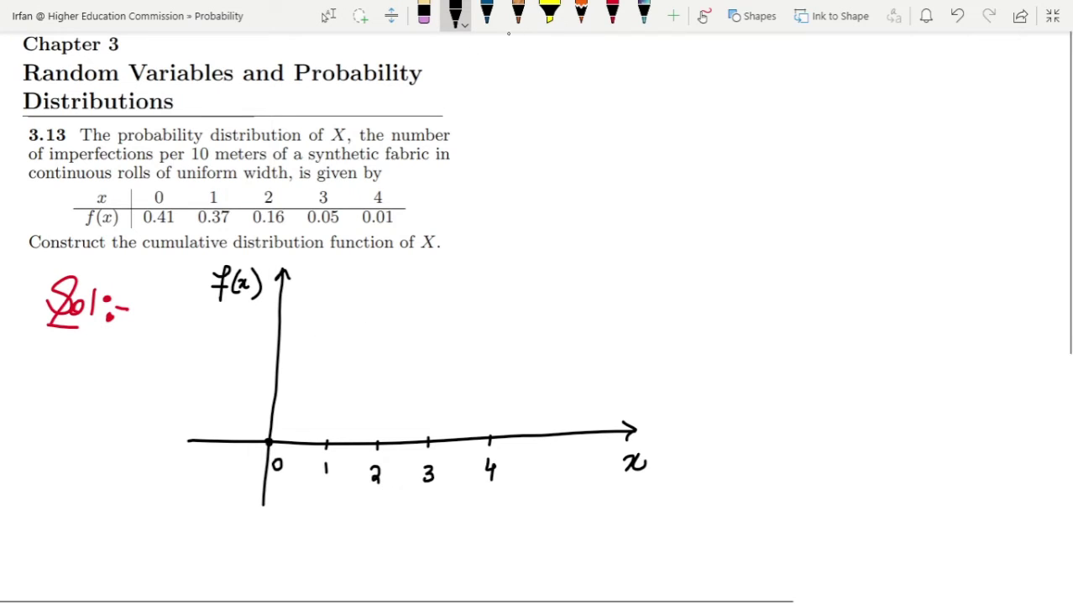
{"action": "left_click", "coordinate": [487, 13]}
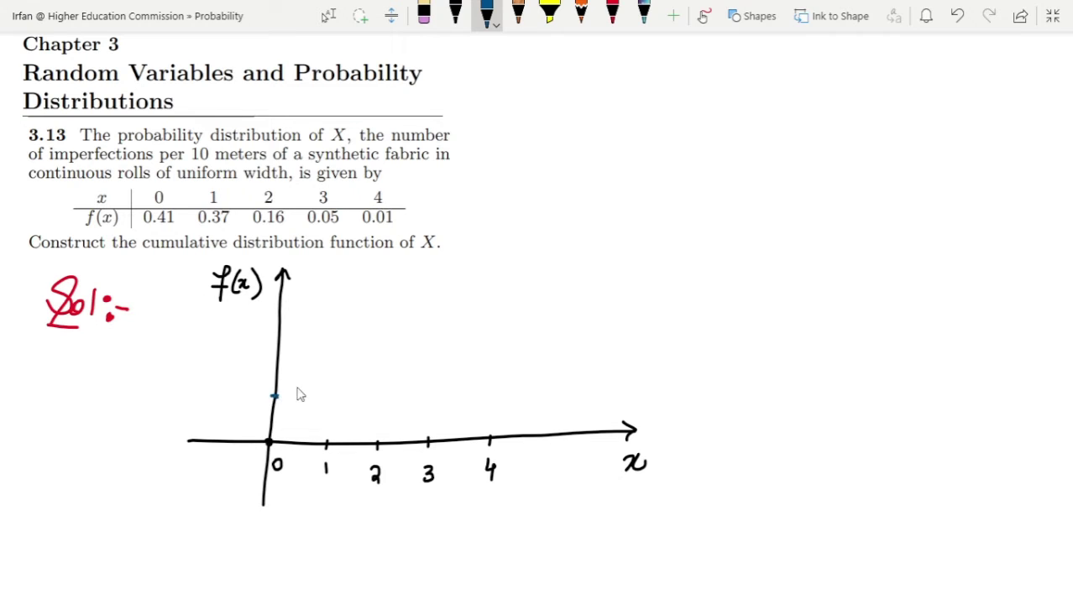
Draw the first blue rise to 0.41, label 0.41 on the axis and under Sol.
{"action": "left_click_drag", "start_coordinate": [275, 397], "coordinate": [270, 440]}
{"action": "mouse_move", "coordinate": [237, 391]}
{"action": "left_mouse_down"}
{"action": "mouse_move", "coordinate": [232, 405]}
{"action": "mouse_move", "coordinate": [237, 392]}
{"action": "mouse_move", "coordinate": [250, 410]}
{"action": "mouse_move", "coordinate": [332, 402]}
{"action": "mouse_move", "coordinate": [283, 402]}
{"action": "left_mouse_up"}
{"action": "left_click", "coordinate": [241, 405]}
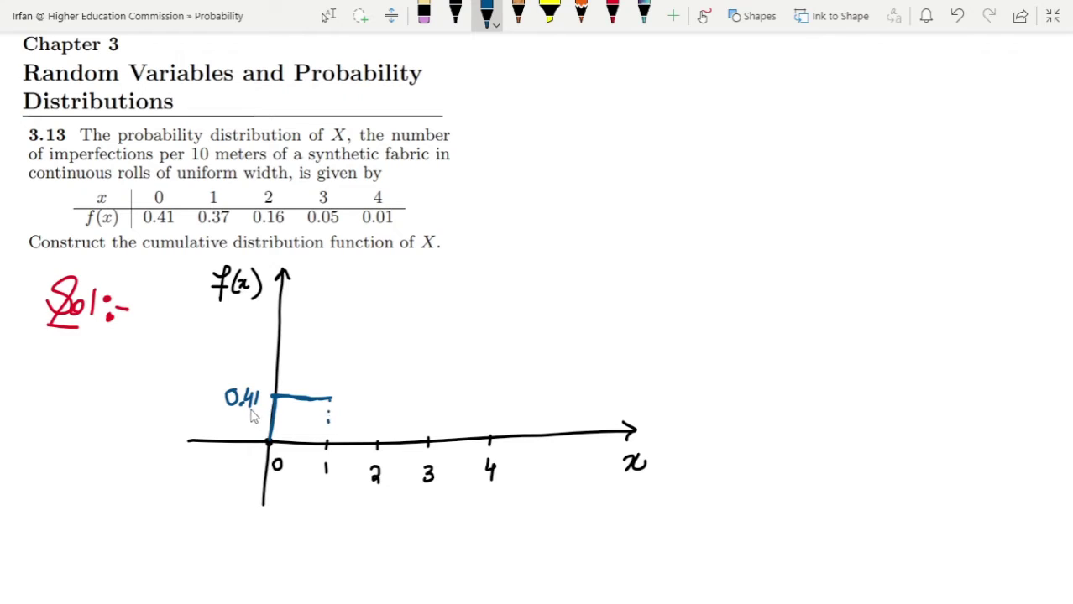
{"action": "left_click_drag", "start_coordinate": [83, 358], "coordinate": [119, 367]}
{"action": "left_click", "coordinate": [97, 366]}
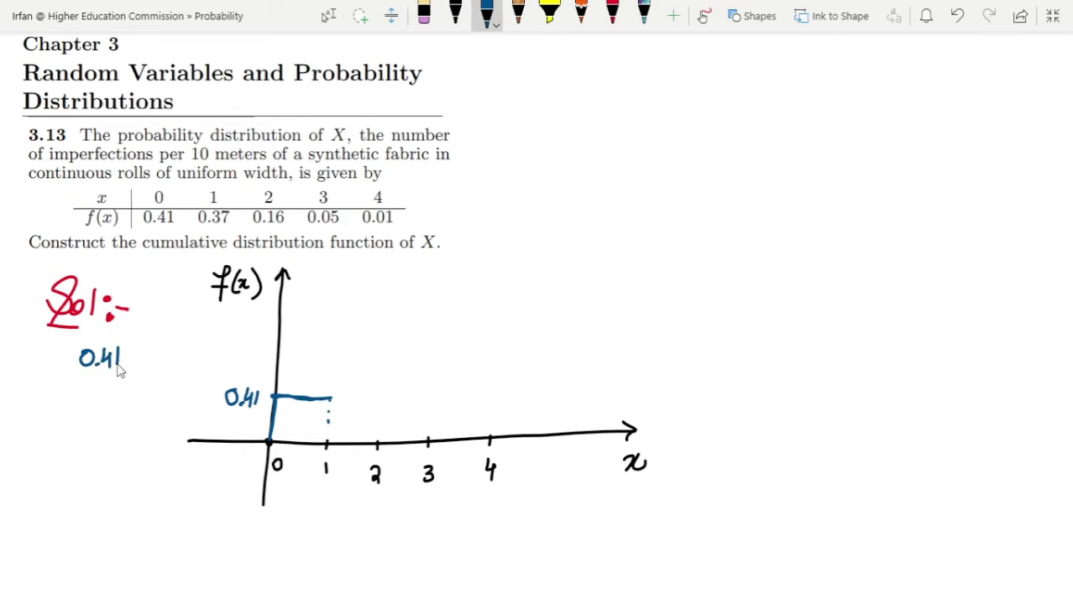
Tick x=1, underline 0.37 in the table, and write 0.41 + 0.37 = 0.78.
{"action": "left_click_drag", "start_coordinate": [225, 200], "coordinate": [239, 196]}
{"action": "left_click_drag", "start_coordinate": [196, 230], "coordinate": [233, 231]}
{"action": "mouse_move", "coordinate": [87, 379]}
{"action": "left_mouse_down"}
{"action": "mouse_move", "coordinate": [112, 391]}
{"action": "mouse_move", "coordinate": [126, 377]}
{"action": "mouse_move", "coordinate": [121, 394]}
{"action": "left_mouse_up"}
{"action": "left_click", "coordinate": [95, 392]}
{"action": "mouse_move", "coordinate": [52, 412]}
{"action": "left_mouse_down"}
{"action": "mouse_move", "coordinate": [124, 403]}
{"action": "mouse_move", "coordinate": [126, 432]}
{"action": "mouse_move", "coordinate": [117, 417]}
{"action": "mouse_move", "coordinate": [123, 425]}
{"action": "mouse_move", "coordinate": [98, 417]}
{"action": "mouse_move", "coordinate": [105, 432]}
{"action": "mouse_move", "coordinate": [112, 423]}
{"action": "mouse_move", "coordinate": [78, 422]}
{"action": "left_mouse_up"}
{"action": "left_click", "coordinate": [83, 433]}
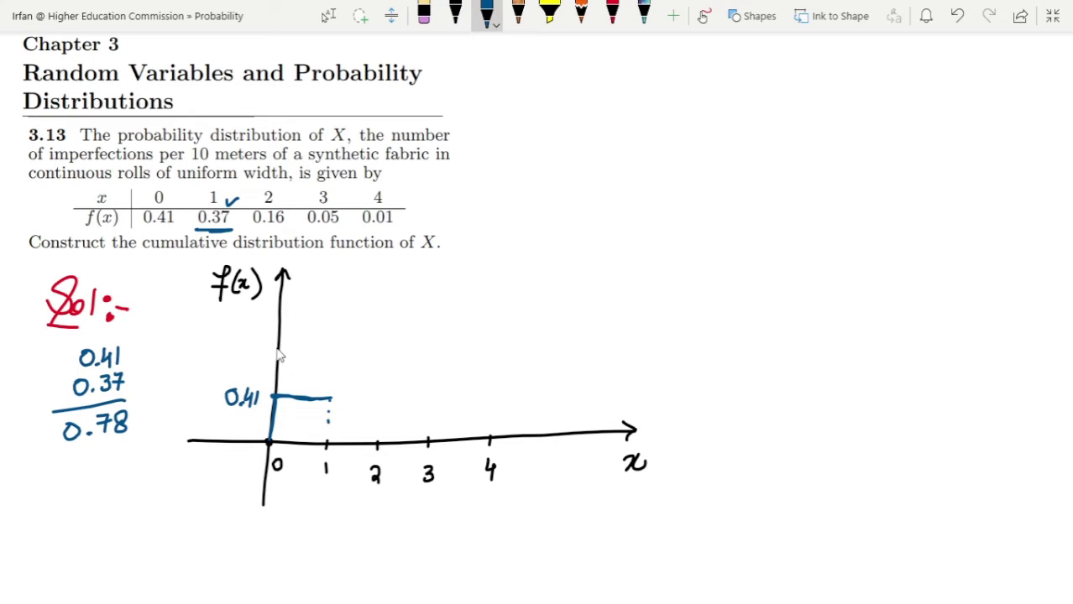
Label 0.78 on the f(x) axis and draw the rise at x=1 up to 0.78.
{"action": "mouse_move", "coordinate": [240, 343]}
{"action": "left_mouse_down"}
{"action": "mouse_move", "coordinate": [256, 352]}
{"action": "mouse_move", "coordinate": [269, 342]}
{"action": "left_mouse_up"}
{"action": "left_click", "coordinate": [246, 351]}
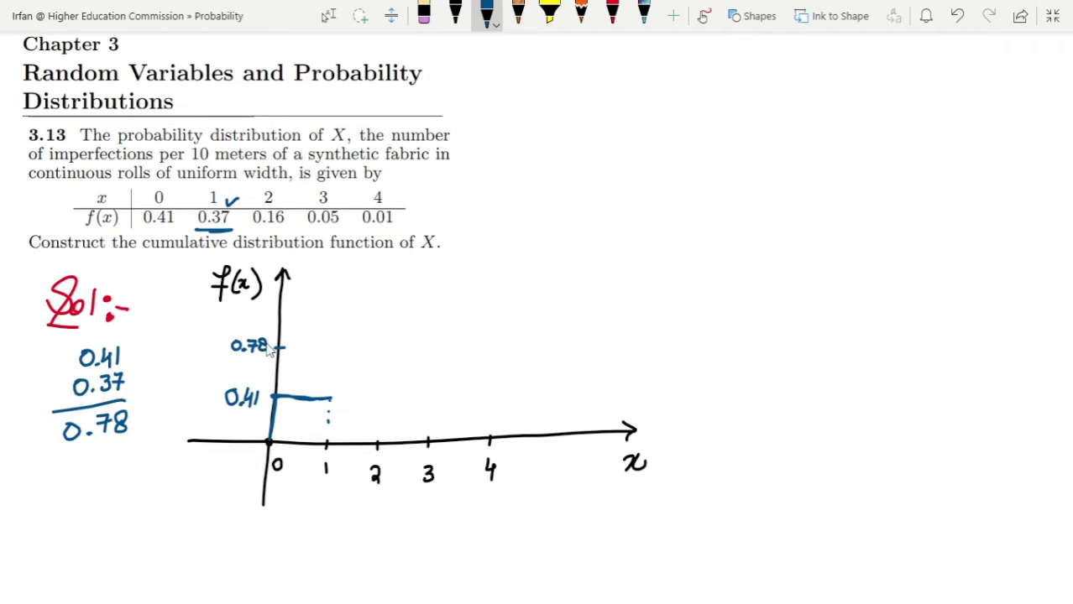
{"action": "mouse_move", "coordinate": [332, 400]}
{"action": "left_mouse_down"}
{"action": "mouse_move", "coordinate": [333, 364]}
{"action": "mouse_move", "coordinate": [352, 349]}
{"action": "mouse_move", "coordinate": [388, 349]}
{"action": "left_mouse_up"}
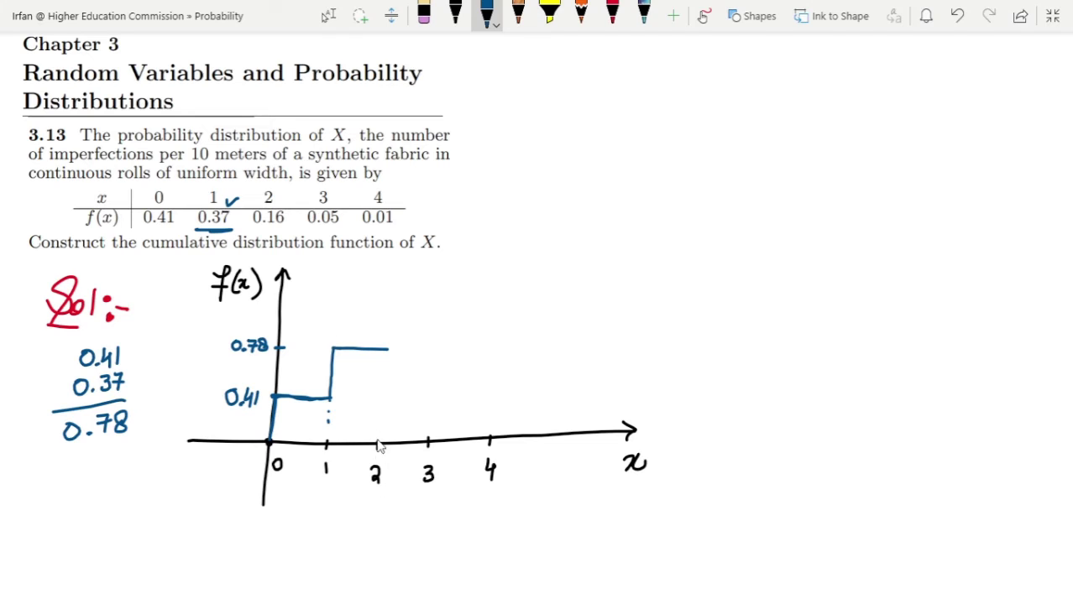
Underline 0.16 in the table and write 0.78 + 0.16 = 0.94 in the running sums.
{"action": "left_click_drag", "start_coordinate": [253, 229], "coordinate": [283, 229]}
{"action": "left_click_drag", "start_coordinate": [73, 455], "coordinate": [74, 452]}
{"action": "left_click", "coordinate": [102, 459]}
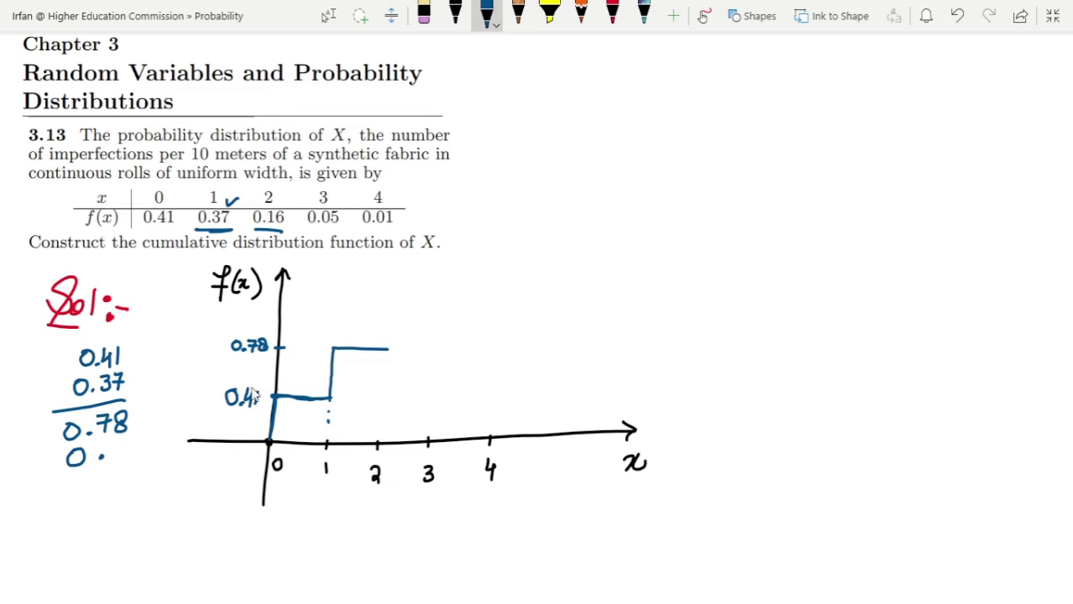
{"action": "mouse_move", "coordinate": [110, 445]}
{"action": "left_mouse_down"}
{"action": "mouse_move", "coordinate": [112, 468]}
{"action": "mouse_move", "coordinate": [118, 452]}
{"action": "mouse_move", "coordinate": [65, 477]}
{"action": "mouse_move", "coordinate": [150, 467]}
{"action": "left_mouse_up"}
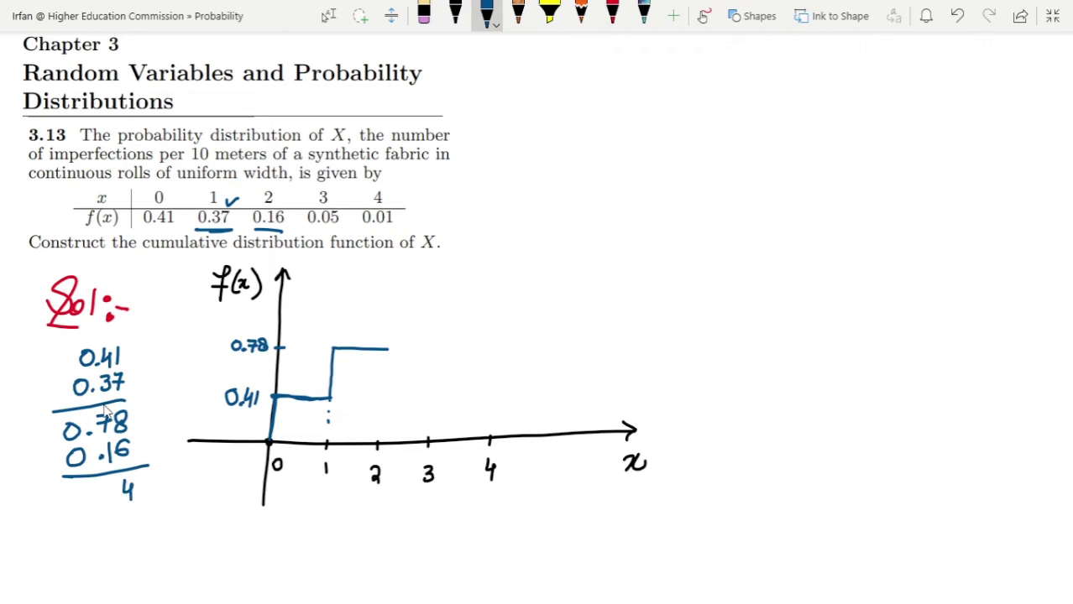
{"action": "mouse_move", "coordinate": [117, 488]}
{"action": "left_mouse_down"}
{"action": "mouse_move", "coordinate": [112, 504]}
{"action": "mouse_move", "coordinate": [71, 503]}
{"action": "mouse_move", "coordinate": [82, 493]}
{"action": "left_mouse_up"}
{"action": "left_click", "coordinate": [97, 503]}
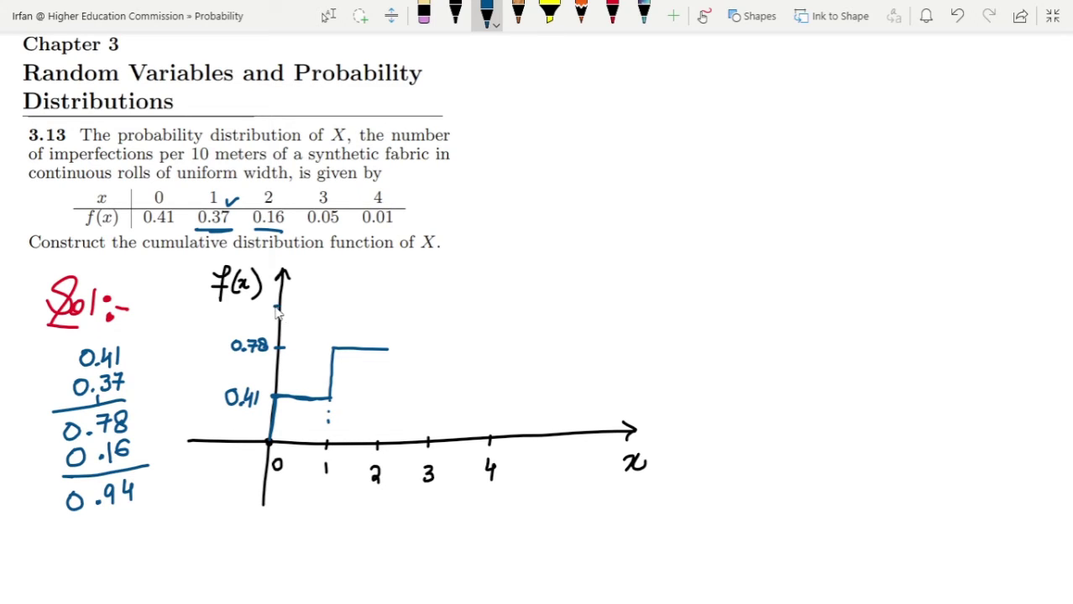
Label 0.94 on the f(x) axis and draw the 0.94 step toward x=3.
{"action": "left_click_drag", "start_coordinate": [238, 304], "coordinate": [260, 315]}
{"action": "left_click", "coordinate": [245, 314]}
{"action": "left_click_drag", "start_coordinate": [402, 312], "coordinate": [420, 311]}
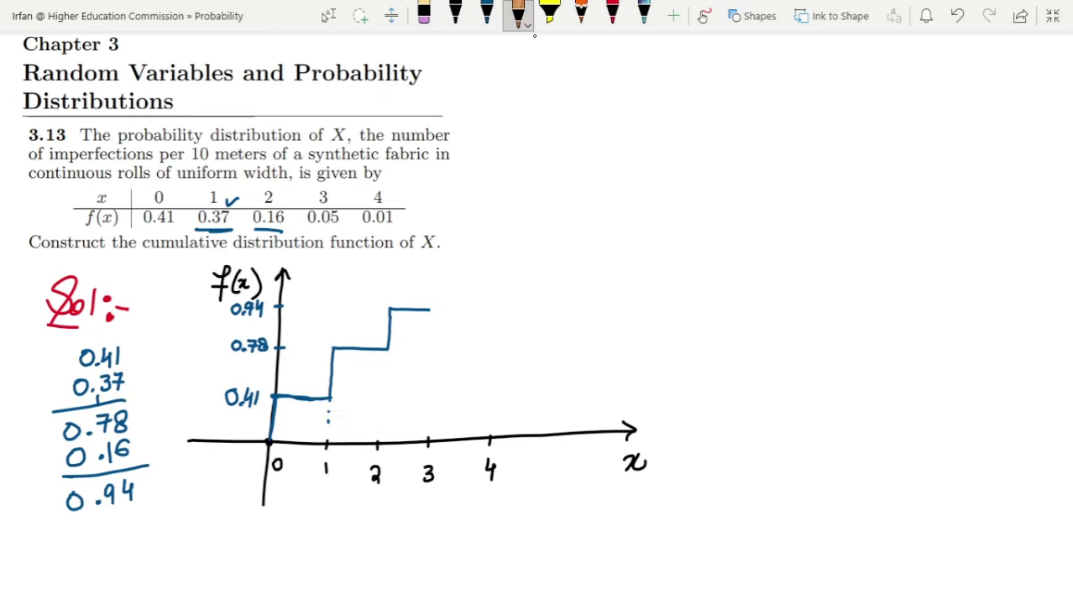
Draw orange dashed level guides at 0.78 and 0.94.
{"action": "left_click_drag", "start_coordinate": [284, 348], "coordinate": [336, 349]}
{"action": "left_click_drag", "start_coordinate": [280, 307], "coordinate": [395, 307]}
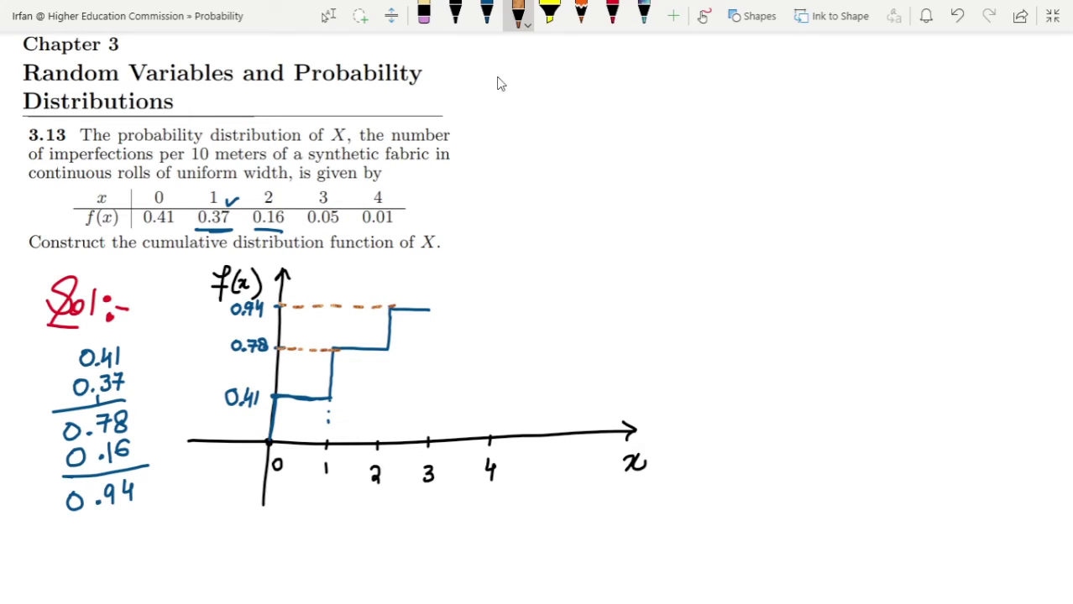
{"action": "left_click", "coordinate": [487, 13]}
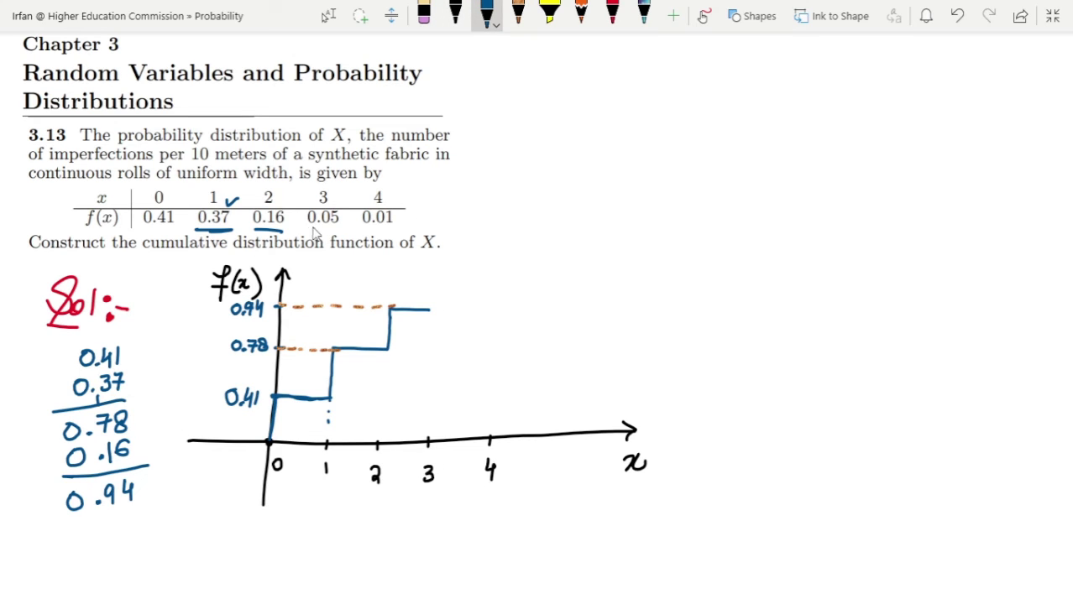
Underline 0.05, write 0.94 + 0.05 = 0.99, and start the 0.99 axis label.
{"action": "left_click_drag", "start_coordinate": [307, 226], "coordinate": [340, 224]}
{"action": "mouse_move", "coordinate": [84, 513]}
{"action": "left_mouse_down"}
{"action": "mouse_move", "coordinate": [100, 526]}
{"action": "mouse_move", "coordinate": [119, 515]}
{"action": "mouse_move", "coordinate": [132, 525]}
{"action": "mouse_move", "coordinate": [150, 504]}
{"action": "left_mouse_up"}
{"action": "mouse_move", "coordinate": [57, 543]}
{"action": "left_mouse_down"}
{"action": "mouse_move", "coordinate": [151, 534]}
{"action": "mouse_move", "coordinate": [129, 549]}
{"action": "mouse_move", "coordinate": [141, 548]}
{"action": "mouse_move", "coordinate": [140, 562]}
{"action": "mouse_move", "coordinate": [110, 549]}
{"action": "mouse_move", "coordinate": [121, 543]}
{"action": "mouse_move", "coordinate": [84, 566]}
{"action": "left_mouse_up"}
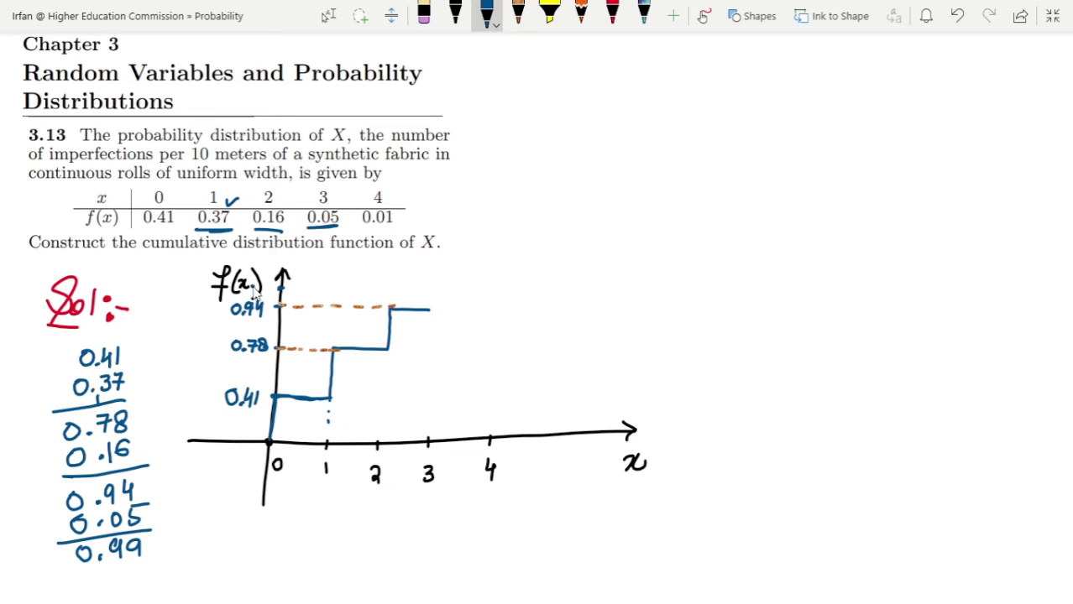
{"action": "left_click_drag", "start_coordinate": [249, 287], "coordinate": [267, 293]}
Add an orange 0.99 guide, draw the blue 0.99 step past x=3, and note 0.01.
{"action": "left_click", "coordinate": [518, 13]}
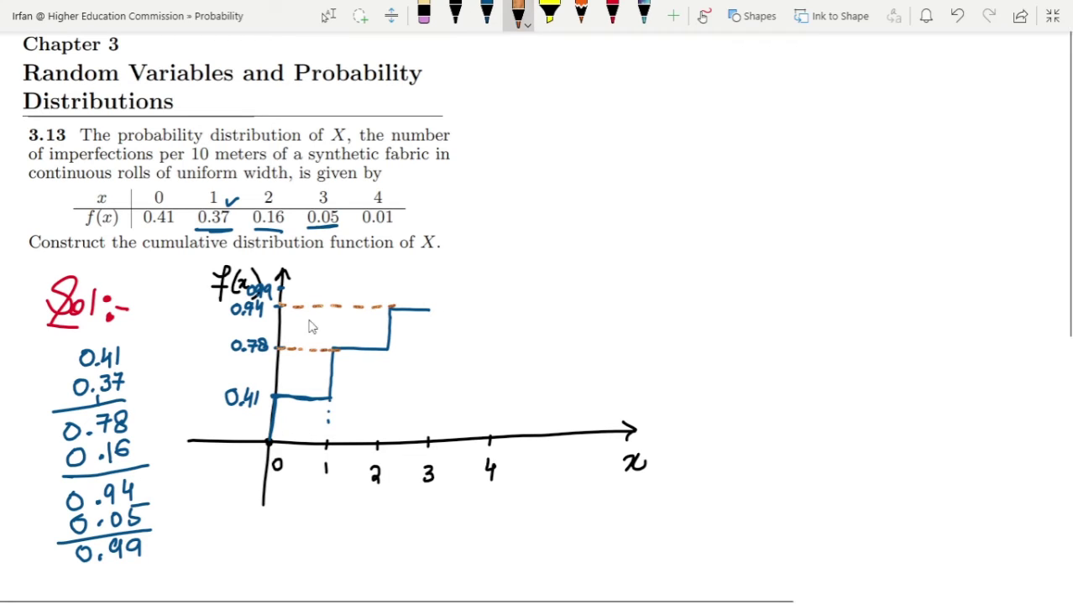
{"action": "left_click_drag", "start_coordinate": [285, 291], "coordinate": [434, 299]}
{"action": "left_click", "coordinate": [487, 11]}
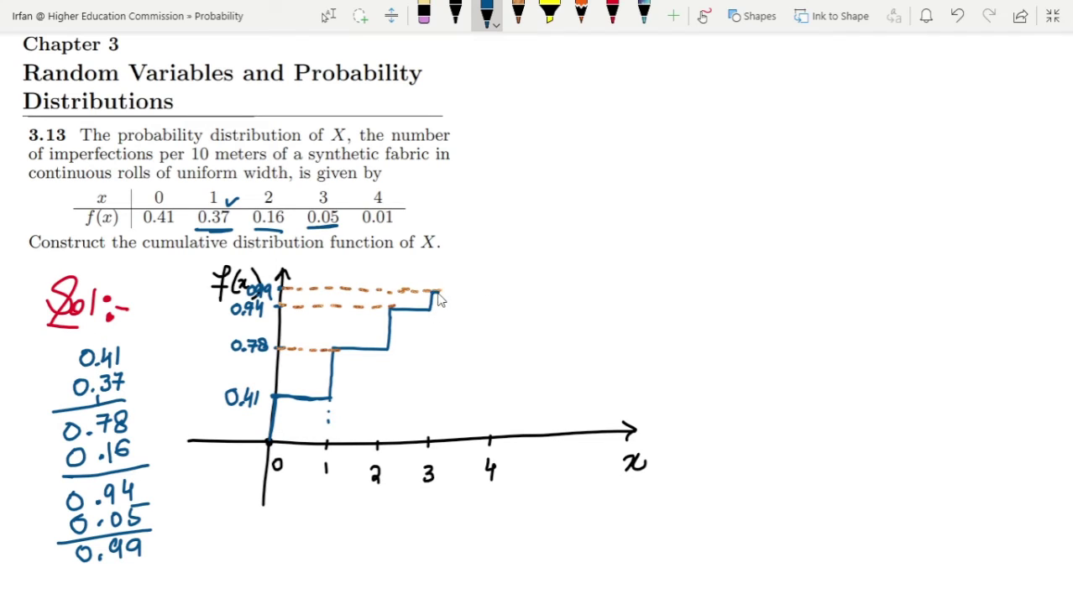
{"action": "left_click_drag", "start_coordinate": [437, 295], "coordinate": [480, 295]}
{"action": "left_click_drag", "start_coordinate": [363, 230], "coordinate": [387, 232]}
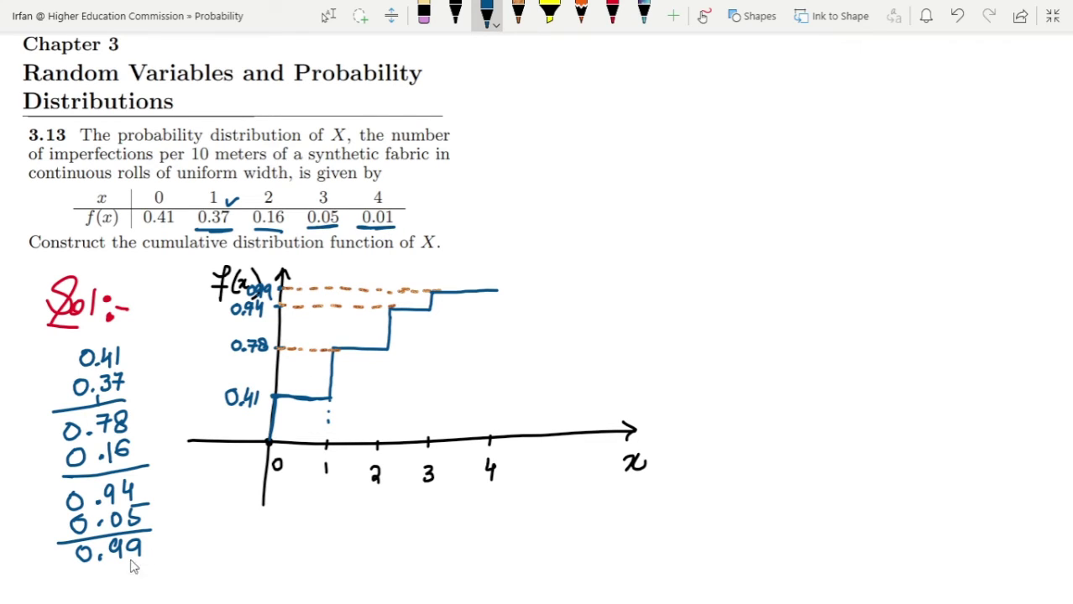
{"action": "mouse_move", "coordinate": [92, 579]}
{"action": "left_mouse_down"}
{"action": "mouse_move", "coordinate": [91, 570]}
{"action": "mouse_move", "coordinate": [134, 561]}
{"action": "mouse_move", "coordinate": [148, 576]}
{"action": "left_mouse_up"}
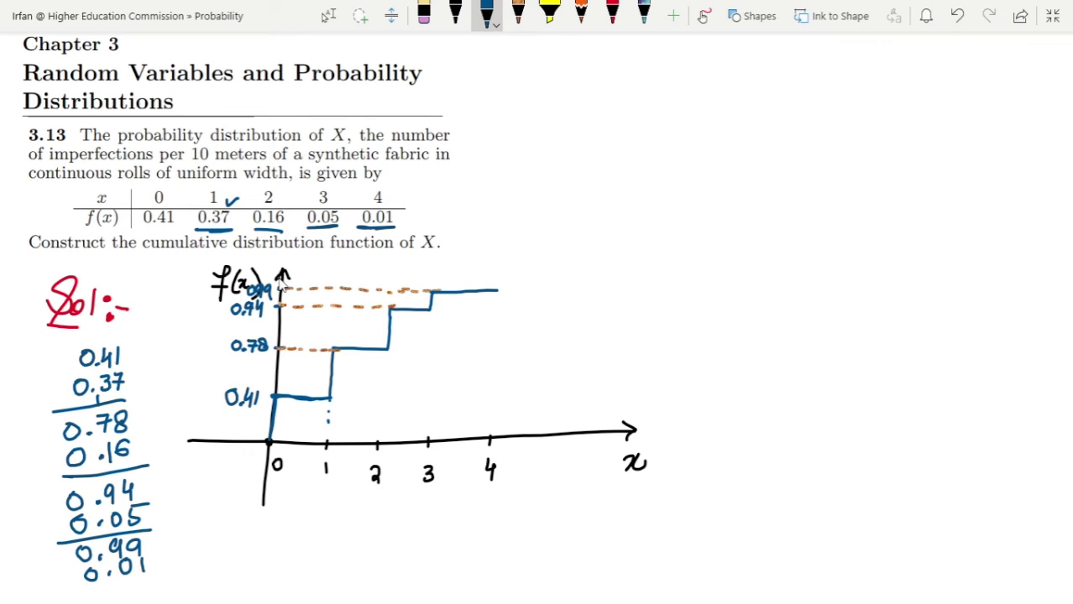
Mark 1 on the vertical axis, draw the final step past x=4, and write CDF in black.
{"action": "left_click_drag", "start_coordinate": [262, 264], "coordinate": [268, 275]}
{"action": "left_click_drag", "start_coordinate": [497, 275], "coordinate": [594, 274]}
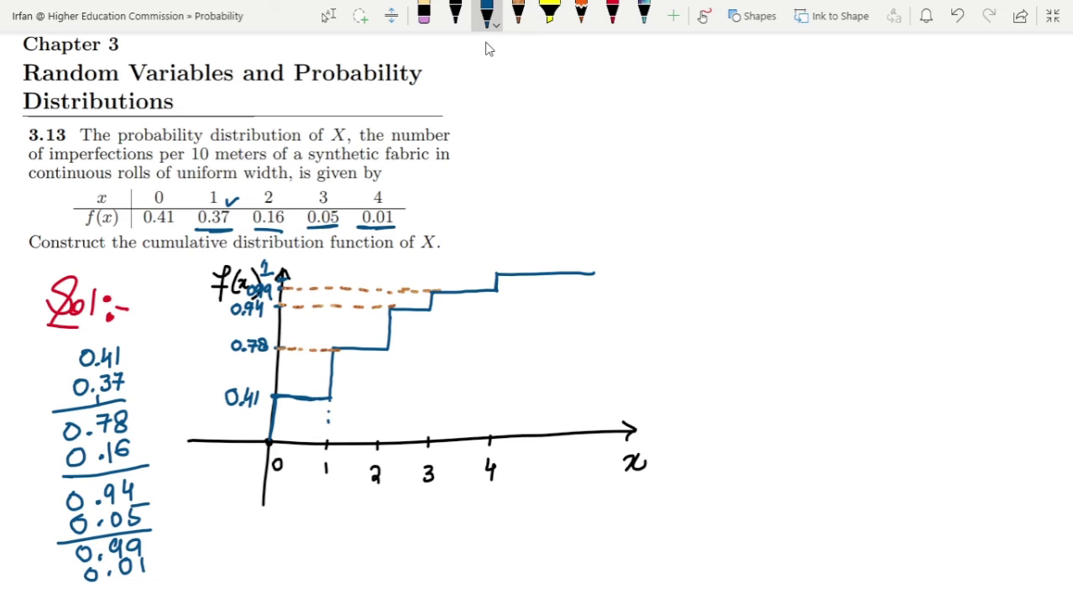
{"action": "left_click", "coordinate": [455, 12]}
{"action": "mouse_move", "coordinate": [543, 156]}
{"action": "left_mouse_down"}
{"action": "mouse_move", "coordinate": [551, 181]}
{"action": "mouse_move", "coordinate": [592, 155]}
{"action": "mouse_move", "coordinate": [587, 168]}
{"action": "left_mouse_up"}
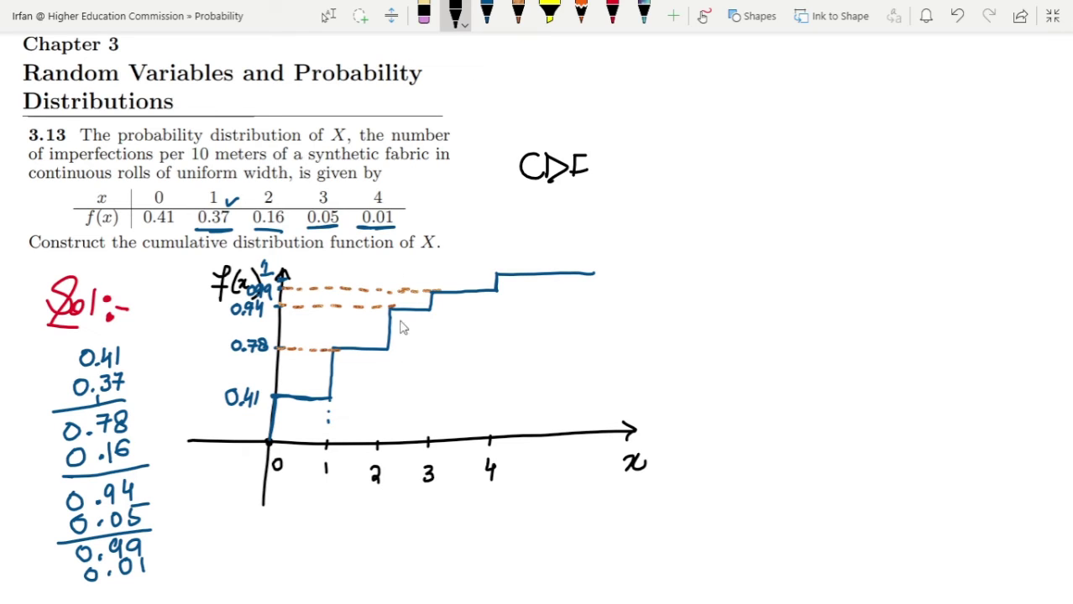
Erase the lowercase f of the axis label and rewrite it as a capital F.
{"action": "left_click", "coordinate": [424, 12]}
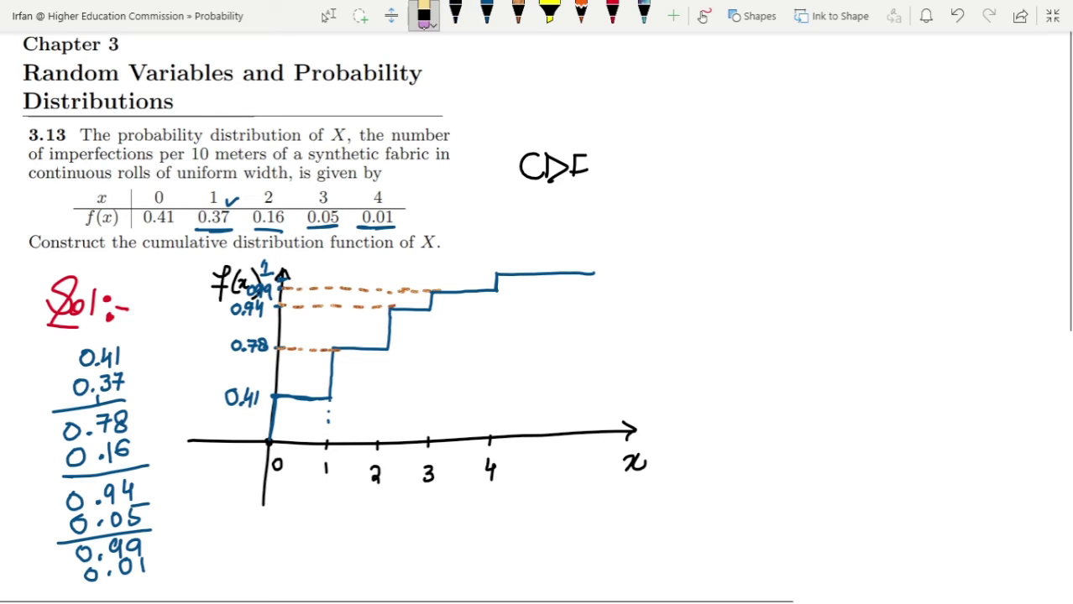
{"action": "mouse_move", "coordinate": [220, 287]}
{"action": "left_mouse_down"}
{"action": "mouse_move", "coordinate": [224, 270]}
{"action": "mouse_move", "coordinate": [205, 294]}
{"action": "mouse_move", "coordinate": [220, 270]}
{"action": "left_mouse_up"}
{"action": "left_click", "coordinate": [455, 12]}
{"action": "left_click_drag", "start_coordinate": [206, 283], "coordinate": [216, 283]}
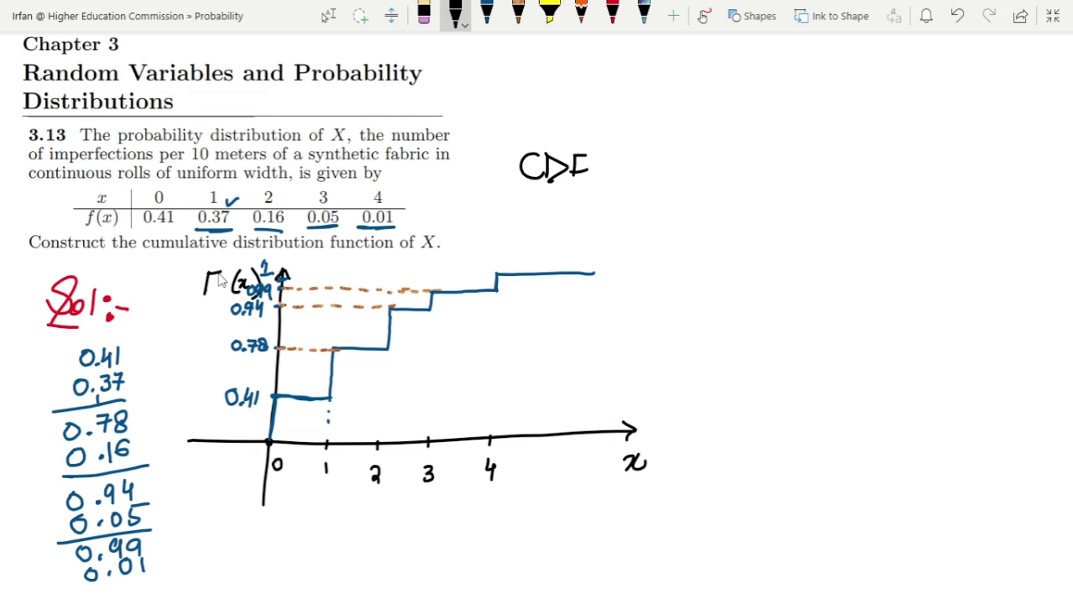
Annotate f(x) → F(x) in blue beside the problem, marking them PDF and CDF.
{"action": "left_click", "coordinate": [488, 13]}
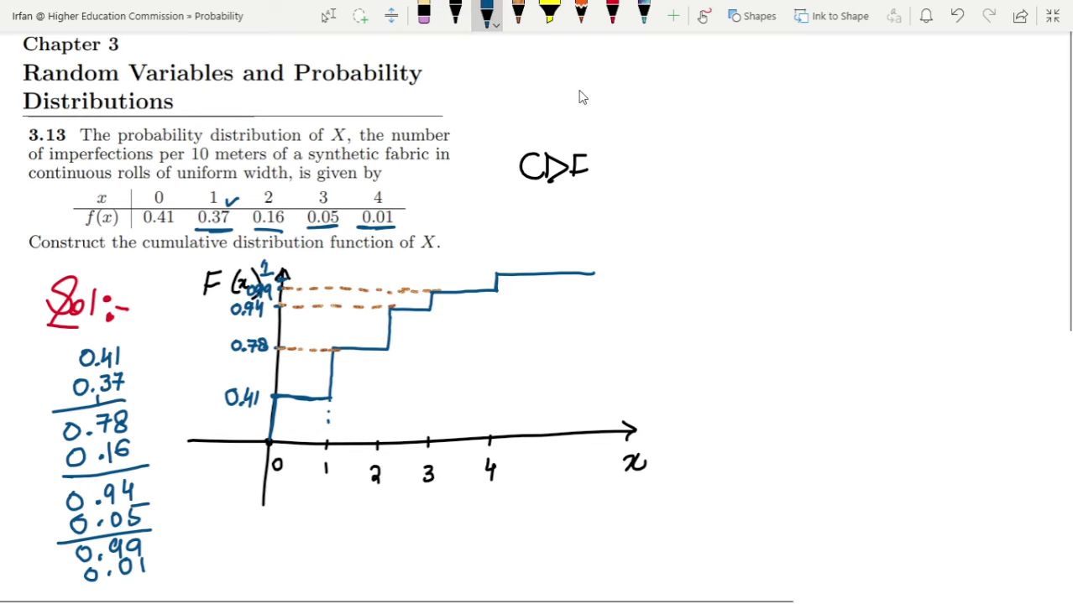
{"action": "mouse_move", "coordinate": [574, 53]}
{"action": "left_mouse_down"}
{"action": "mouse_move", "coordinate": [564, 84]}
{"action": "mouse_move", "coordinate": [560, 73]}
{"action": "mouse_move", "coordinate": [591, 83]}
{"action": "mouse_move", "coordinate": [616, 81]}
{"action": "left_mouse_up"}
{"action": "mouse_move", "coordinate": [547, 81]}
{"action": "left_mouse_down"}
{"action": "mouse_move", "coordinate": [607, 97]}
{"action": "mouse_move", "coordinate": [574, 111]}
{"action": "mouse_move", "coordinate": [582, 106]}
{"action": "mouse_move", "coordinate": [577, 130]}
{"action": "mouse_move", "coordinate": [622, 115]}
{"action": "left_mouse_up"}
{"action": "mouse_move", "coordinate": [633, 76]}
{"action": "left_mouse_down"}
{"action": "mouse_move", "coordinate": [677, 81]}
{"action": "mouse_move", "coordinate": [671, 89]}
{"action": "mouse_move", "coordinate": [710, 59]}
{"action": "mouse_move", "coordinate": [705, 73]}
{"action": "left_mouse_up"}
{"action": "mouse_move", "coordinate": [723, 57]}
{"action": "left_mouse_down"}
{"action": "mouse_move", "coordinate": [720, 88]}
{"action": "mouse_move", "coordinate": [731, 88]}
{"action": "left_mouse_up"}
{"action": "left_click_drag", "start_coordinate": [745, 49], "coordinate": [746, 83]}
{"action": "mouse_move", "coordinate": [678, 97]}
{"action": "left_mouse_down"}
{"action": "mouse_move", "coordinate": [749, 95]}
{"action": "mouse_move", "coordinate": [709, 102]}
{"action": "mouse_move", "coordinate": [714, 113]}
{"action": "mouse_move", "coordinate": [682, 138]}
{"action": "mouse_move", "coordinate": [706, 124]}
{"action": "mouse_move", "coordinate": [704, 143]}
{"action": "mouse_move", "coordinate": [734, 132]}
{"action": "left_mouse_up"}
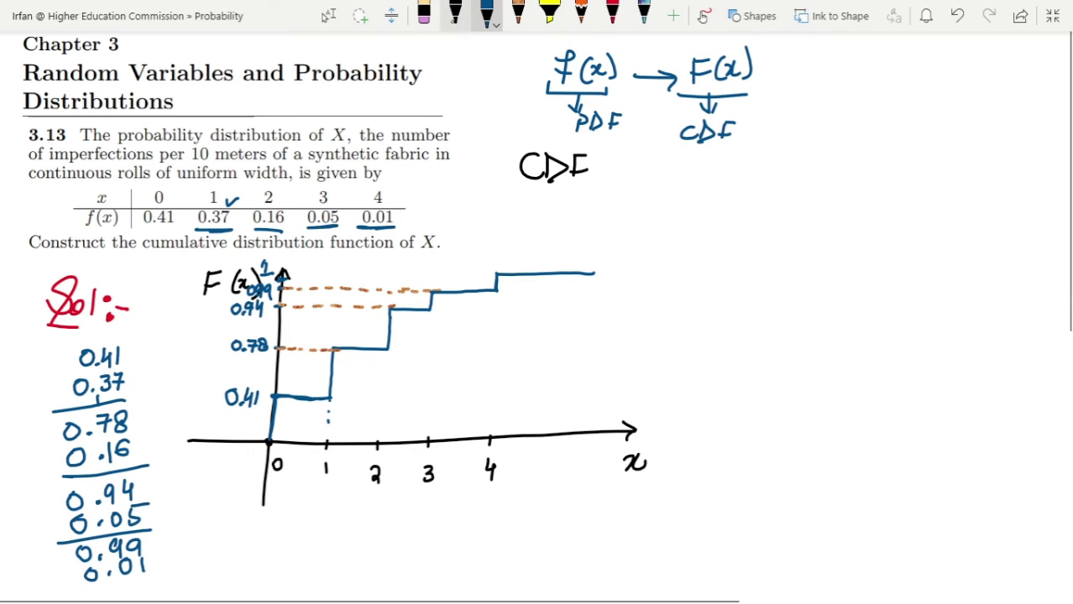
Write the F(x) heading in black with the first case 0 for x<0.
{"action": "left_click", "coordinate": [455, 12]}
{"action": "mouse_move", "coordinate": [649, 246]}
{"action": "left_mouse_down"}
{"action": "mouse_move", "coordinate": [648, 269]}
{"action": "mouse_move", "coordinate": [660, 246]}
{"action": "left_mouse_up"}
{"action": "left_click_drag", "start_coordinate": [649, 257], "coordinate": [677, 273]}
{"action": "left_click_drag", "start_coordinate": [690, 244], "coordinate": [689, 277]}
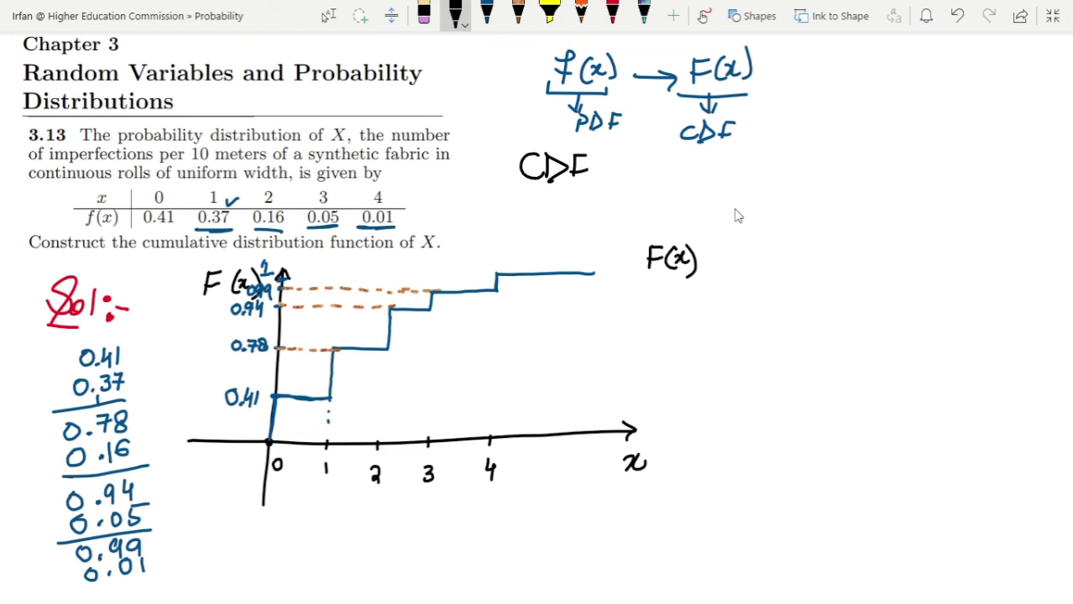
{"action": "left_click_drag", "start_coordinate": [735, 198], "coordinate": [769, 224]}
{"action": "left_click_drag", "start_coordinate": [842, 198], "coordinate": [842, 210]}
{"action": "mouse_move", "coordinate": [859, 196]}
{"action": "left_mouse_down"}
{"action": "mouse_move", "coordinate": [860, 210]}
{"action": "mouse_move", "coordinate": [894, 210]}
{"action": "mouse_move", "coordinate": [895, 193]}
{"action": "left_mouse_up"}
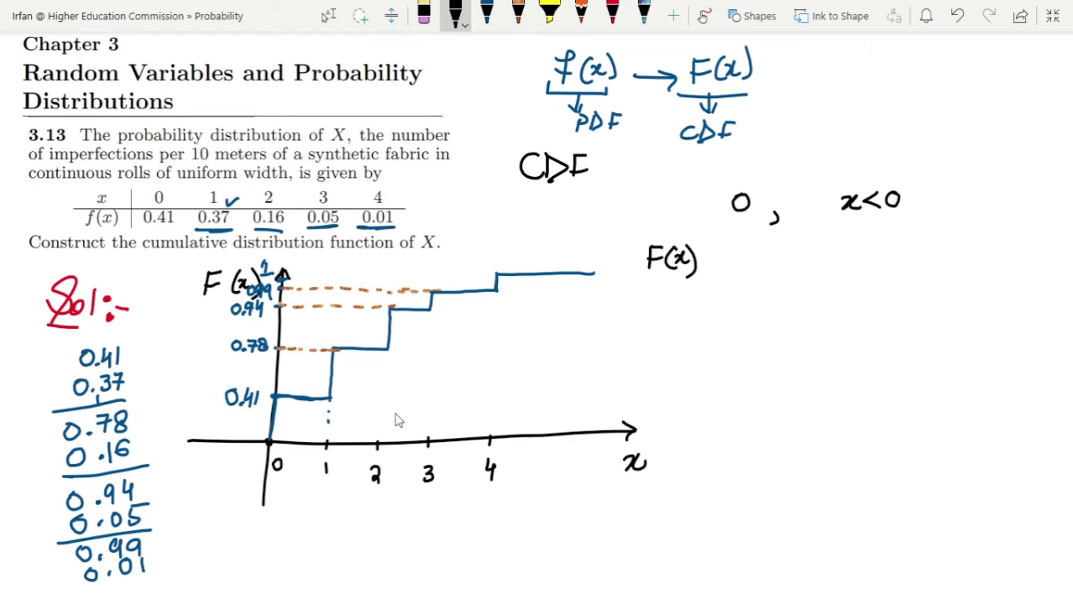
Write the F(x) case 0.41 for 0 ≤ x < 1.
{"action": "left_click_drag", "start_coordinate": [735, 248], "coordinate": [764, 262]}
{"action": "left_click", "coordinate": [743, 263]}
{"action": "left_click_drag", "start_coordinate": [781, 258], "coordinate": [777, 270]}
{"action": "mouse_move", "coordinate": [843, 245]}
{"action": "left_mouse_down"}
{"action": "mouse_move", "coordinate": [853, 260]}
{"action": "mouse_move", "coordinate": [831, 263]}
{"action": "left_mouse_up"}
{"action": "mouse_move", "coordinate": [804, 246]}
{"action": "left_mouse_down"}
{"action": "mouse_move", "coordinate": [795, 260]}
{"action": "mouse_move", "coordinate": [803, 246]}
{"action": "left_mouse_up"}
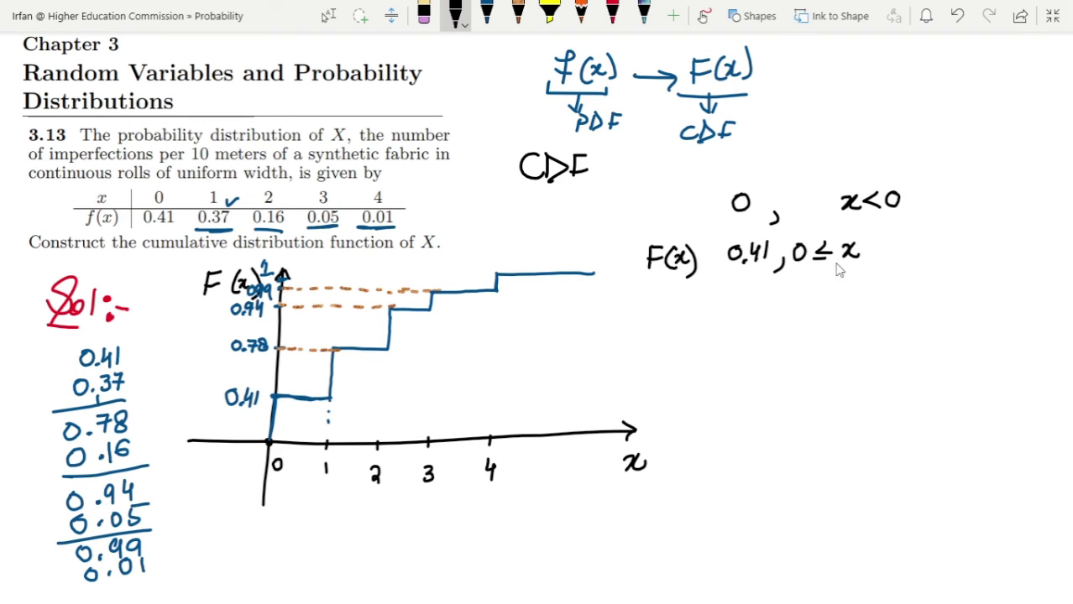
{"action": "left_click_drag", "start_coordinate": [882, 242], "coordinate": [889, 262]}
Add the 0.78 case for 1 ≤ x < 2, tick 0.78 in the sums and graph, and begin 0.94.
{"action": "mouse_move", "coordinate": [734, 294]}
{"action": "left_mouse_down"}
{"action": "mouse_move", "coordinate": [757, 311]}
{"action": "mouse_move", "coordinate": [773, 293]}
{"action": "left_mouse_up"}
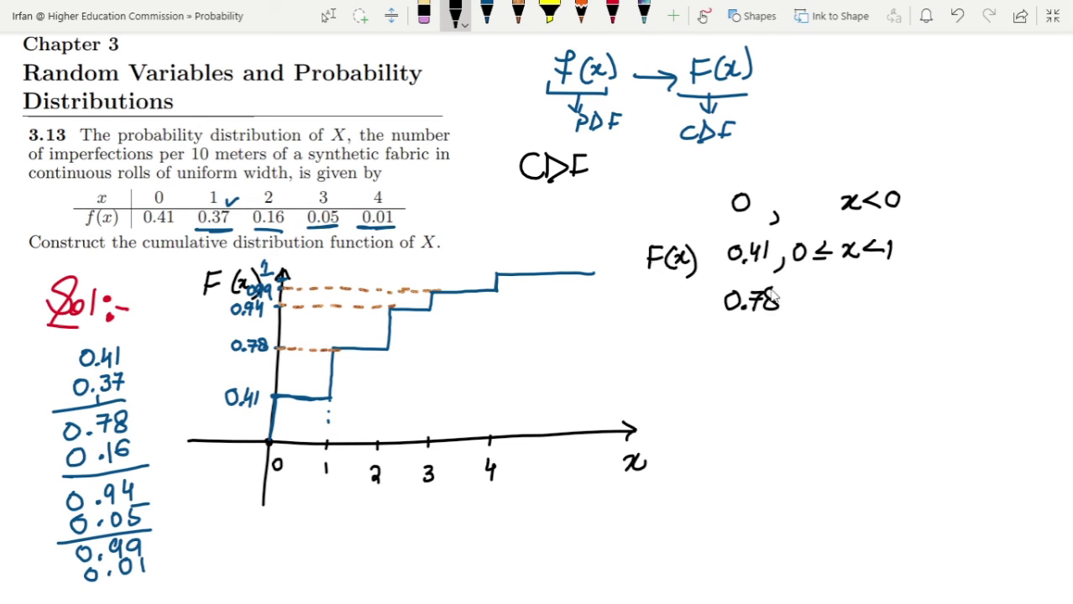
{"action": "left_click_drag", "start_coordinate": [130, 410], "coordinate": [143, 404]}
{"action": "left_click_drag", "start_coordinate": [784, 309], "coordinate": [780, 320]}
{"action": "mouse_move", "coordinate": [861, 296]}
{"action": "left_mouse_down"}
{"action": "mouse_move", "coordinate": [829, 303]}
{"action": "mouse_move", "coordinate": [837, 312]}
{"action": "mouse_move", "coordinate": [809, 312]}
{"action": "left_mouse_up"}
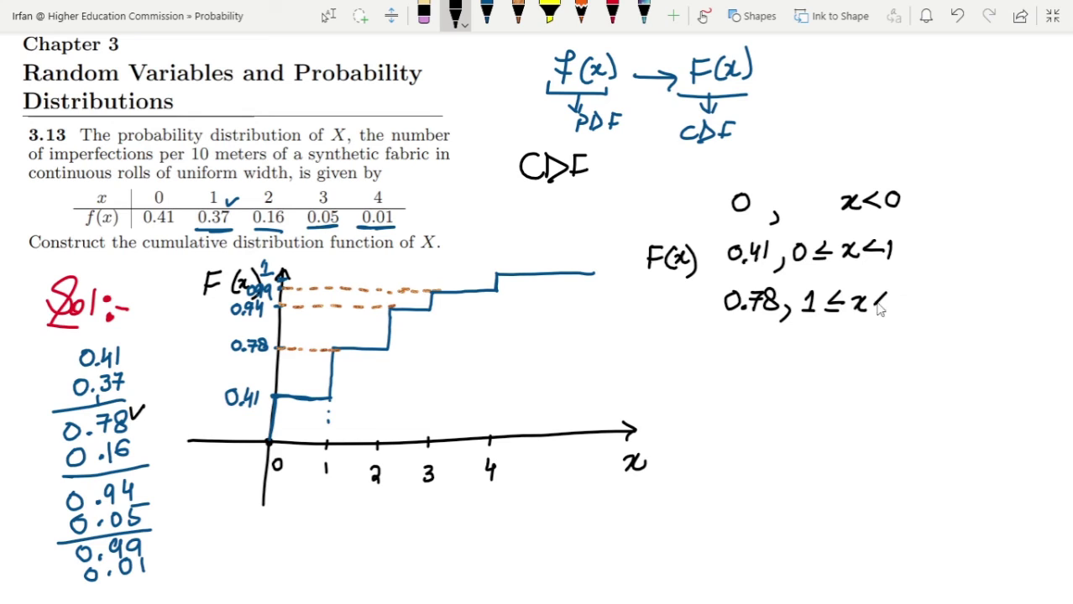
{"action": "mouse_move", "coordinate": [892, 294]}
{"action": "left_mouse_down"}
{"action": "mouse_move", "coordinate": [892, 312]}
{"action": "mouse_move", "coordinate": [906, 313]}
{"action": "left_mouse_up"}
{"action": "left_click_drag", "start_coordinate": [366, 348], "coordinate": [375, 334]}
{"action": "mouse_move", "coordinate": [738, 342]}
{"action": "left_mouse_down"}
{"action": "mouse_move", "coordinate": [730, 357]}
{"action": "mouse_move", "coordinate": [738, 342]}
{"action": "mouse_move", "coordinate": [746, 360]}
{"action": "left_mouse_up"}
{"action": "mouse_move", "coordinate": [759, 343]}
{"action": "left_mouse_down"}
{"action": "mouse_move", "coordinate": [758, 360]}
{"action": "mouse_move", "coordinate": [767, 355]}
{"action": "mouse_move", "coordinate": [777, 371]}
{"action": "left_mouse_up"}
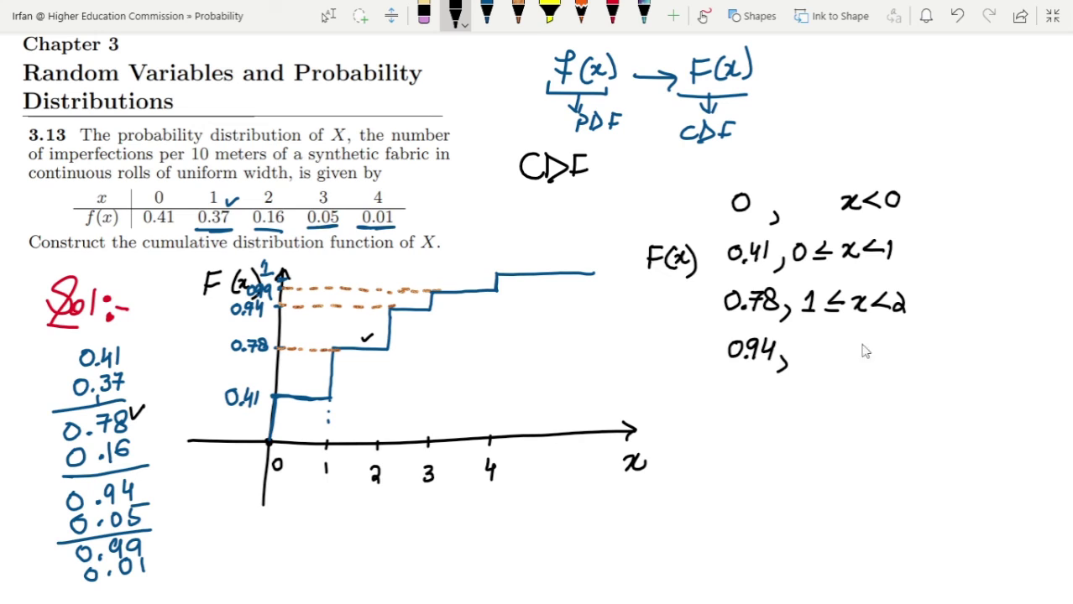
Complete the 0.94 case condition 2 ≤ x < 3 and tick the 0.94 step on the graph.
{"action": "left_click_drag", "start_coordinate": [852, 344], "coordinate": [859, 361]}
{"action": "mouse_move", "coordinate": [868, 344]}
{"action": "left_mouse_down"}
{"action": "mouse_move", "coordinate": [855, 362]}
{"action": "mouse_move", "coordinate": [813, 351]}
{"action": "mouse_move", "coordinate": [819, 363]}
{"action": "left_mouse_up"}
{"action": "left_click_drag", "start_coordinate": [884, 342], "coordinate": [891, 363]}
{"action": "left_click_drag", "start_coordinate": [403, 300], "coordinate": [415, 296]}
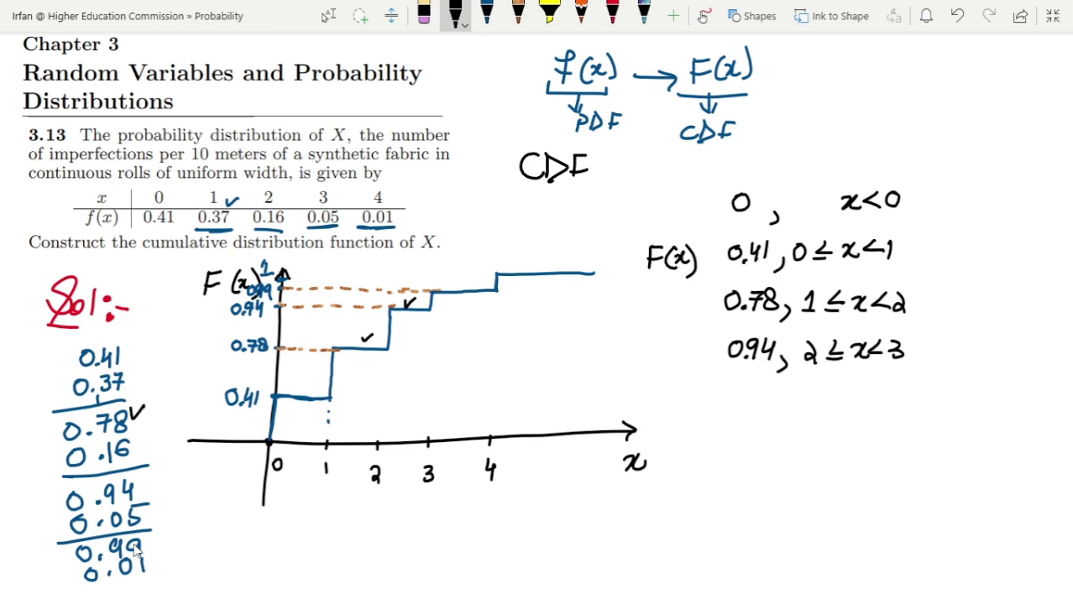
Add cases 0.99 for 3 ≤ x < 4 and 1 for x ≥ 4, ticking 0.99 in sums and graph.
{"action": "left_click_drag", "start_coordinate": [145, 543], "coordinate": [156, 532]}
{"action": "mouse_move", "coordinate": [746, 407]}
{"action": "left_mouse_down"}
{"action": "mouse_move", "coordinate": [764, 398]}
{"action": "mouse_move", "coordinate": [763, 410]}
{"action": "mouse_move", "coordinate": [786, 416]}
{"action": "left_mouse_up"}
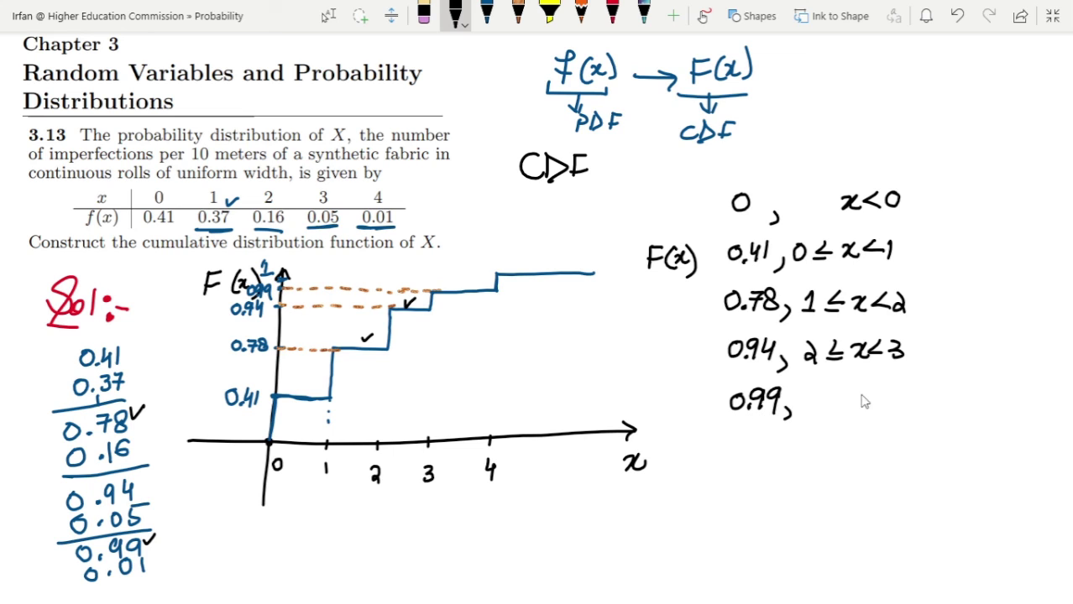
{"action": "mouse_move", "coordinate": [847, 395]}
{"action": "left_mouse_down"}
{"action": "mouse_move", "coordinate": [856, 409]}
{"action": "mouse_move", "coordinate": [864, 391]}
{"action": "mouse_move", "coordinate": [810, 417]}
{"action": "left_mouse_up"}
{"action": "mouse_move", "coordinate": [881, 392]}
{"action": "left_mouse_down"}
{"action": "mouse_move", "coordinate": [871, 401]}
{"action": "mouse_move", "coordinate": [898, 410]}
{"action": "left_mouse_up"}
{"action": "left_click_drag", "start_coordinate": [458, 280], "coordinate": [470, 276]}
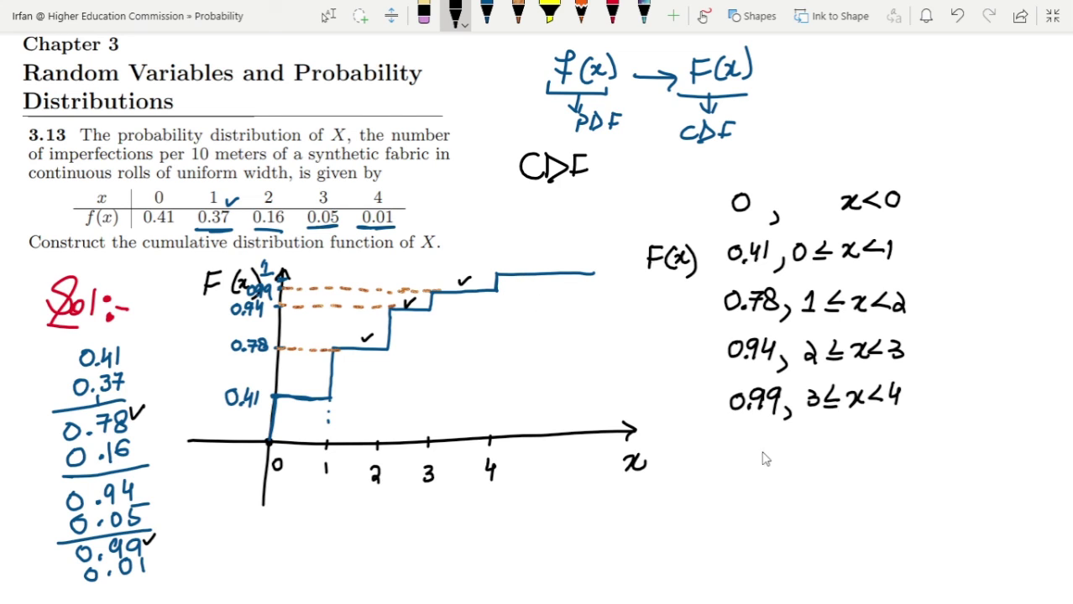
{"action": "mouse_move", "coordinate": [750, 446]}
{"action": "left_mouse_down"}
{"action": "mouse_move", "coordinate": [793, 476]}
{"action": "mouse_move", "coordinate": [893, 465]}
{"action": "left_mouse_up"}
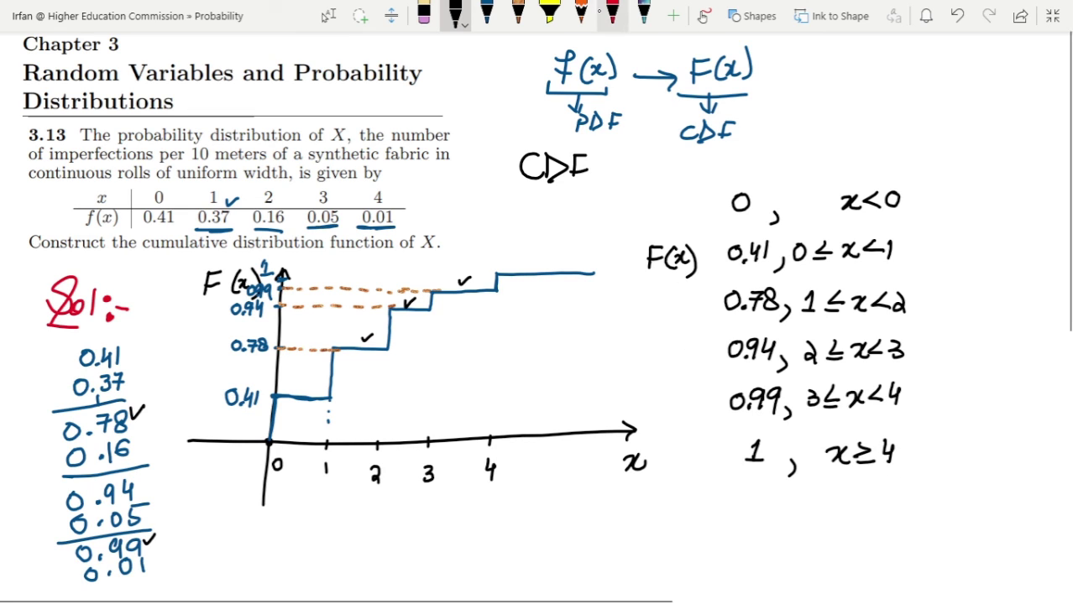
{"action": "left_click", "coordinate": [486, 11]}
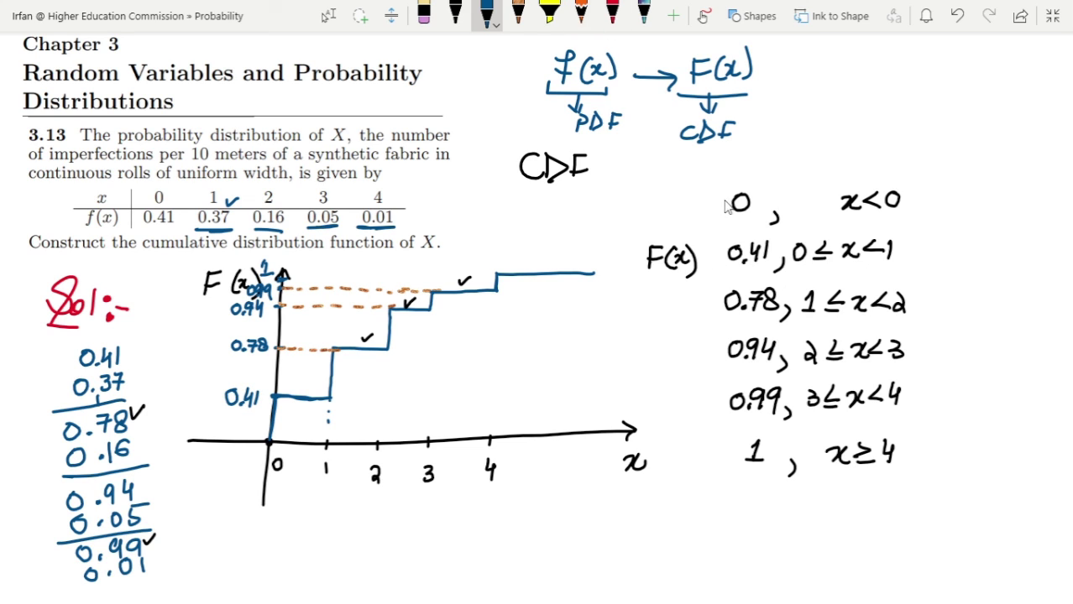
Draw a blue brace along the F(x) cases with ticks joining it to the rows.
{"action": "mouse_move", "coordinate": [727, 206]}
{"action": "left_mouse_down"}
{"action": "mouse_move", "coordinate": [710, 228]}
{"action": "mouse_move", "coordinate": [701, 454]}
{"action": "mouse_move", "coordinate": [722, 453]}
{"action": "left_mouse_up"}
{"action": "left_click_drag", "start_coordinate": [705, 402], "coordinate": [726, 401]}
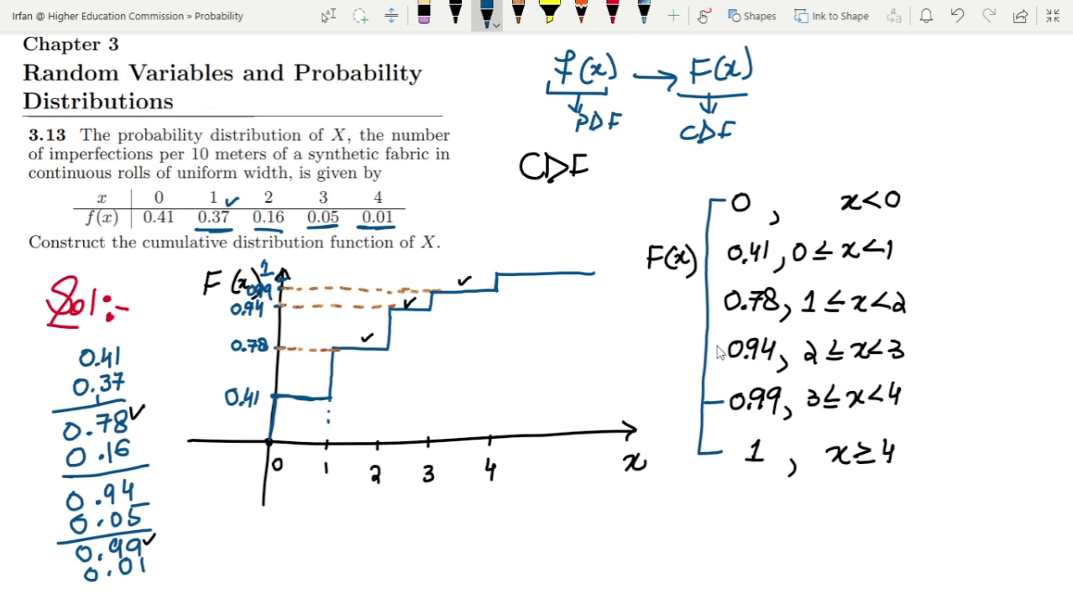
{"action": "left_click_drag", "start_coordinate": [707, 353], "coordinate": [726, 353]}
{"action": "left_click_drag", "start_coordinate": [707, 301], "coordinate": [724, 301]}
Box the whole F(x) definition in red and circle the CDF label.
{"action": "left_click", "coordinate": [612, 12]}
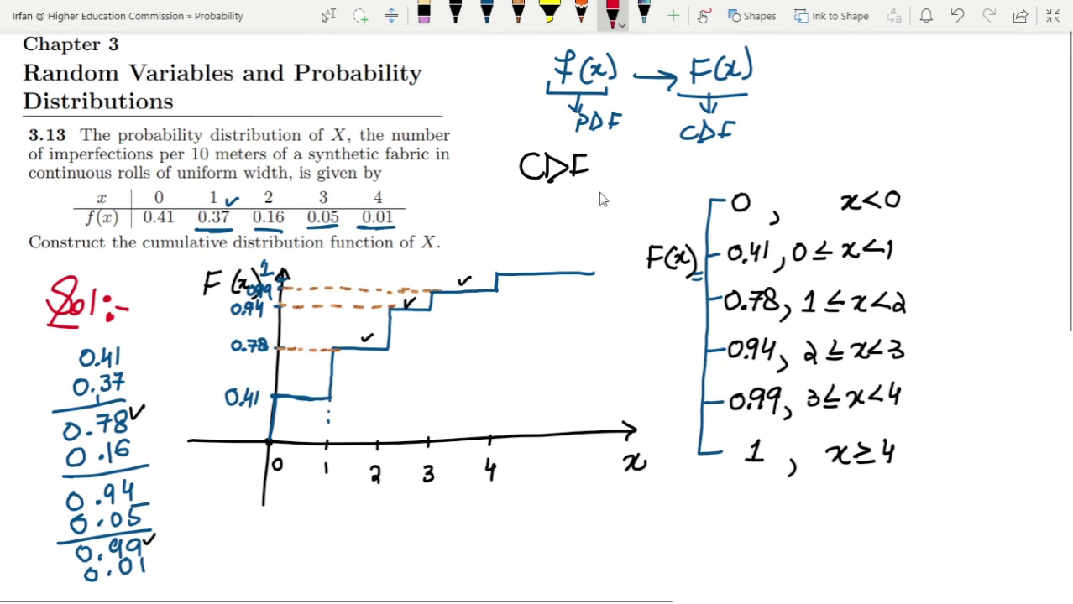
{"action": "left_click_drag", "start_coordinate": [624, 172], "coordinate": [641, 470]}
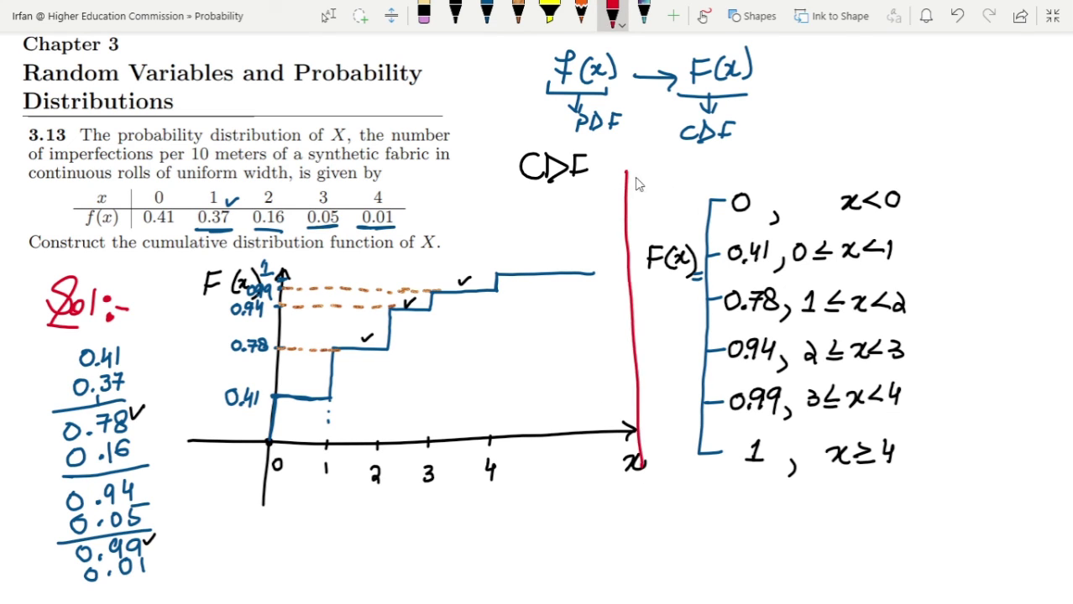
{"action": "mouse_move", "coordinate": [629, 186]}
{"action": "left_mouse_down"}
{"action": "mouse_move", "coordinate": [751, 156]}
{"action": "mouse_move", "coordinate": [936, 168]}
{"action": "mouse_move", "coordinate": [916, 467]}
{"action": "mouse_move", "coordinate": [818, 493]}
{"action": "mouse_move", "coordinate": [665, 494]}
{"action": "mouse_move", "coordinate": [646, 491]}
{"action": "mouse_move", "coordinate": [643, 458]}
{"action": "left_mouse_up"}
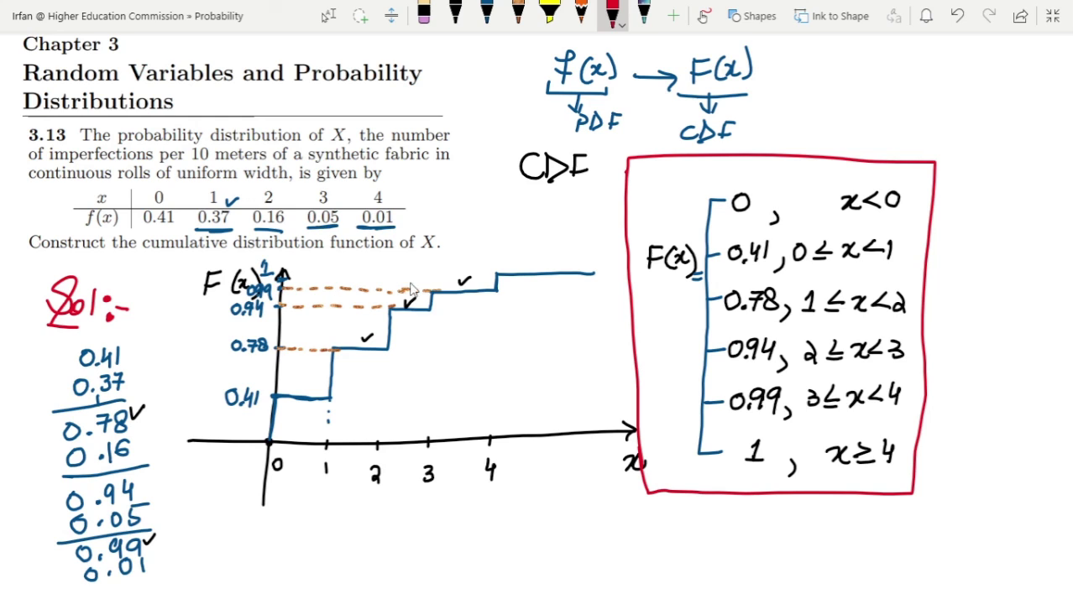
{"action": "left_click_drag", "start_coordinate": [509, 147], "coordinate": [507, 144]}
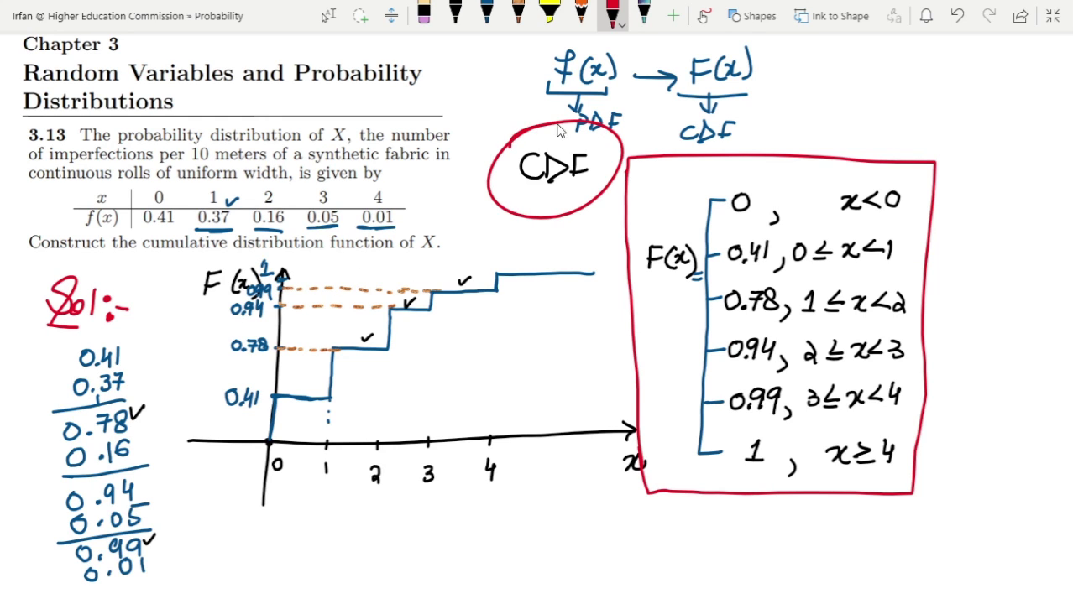